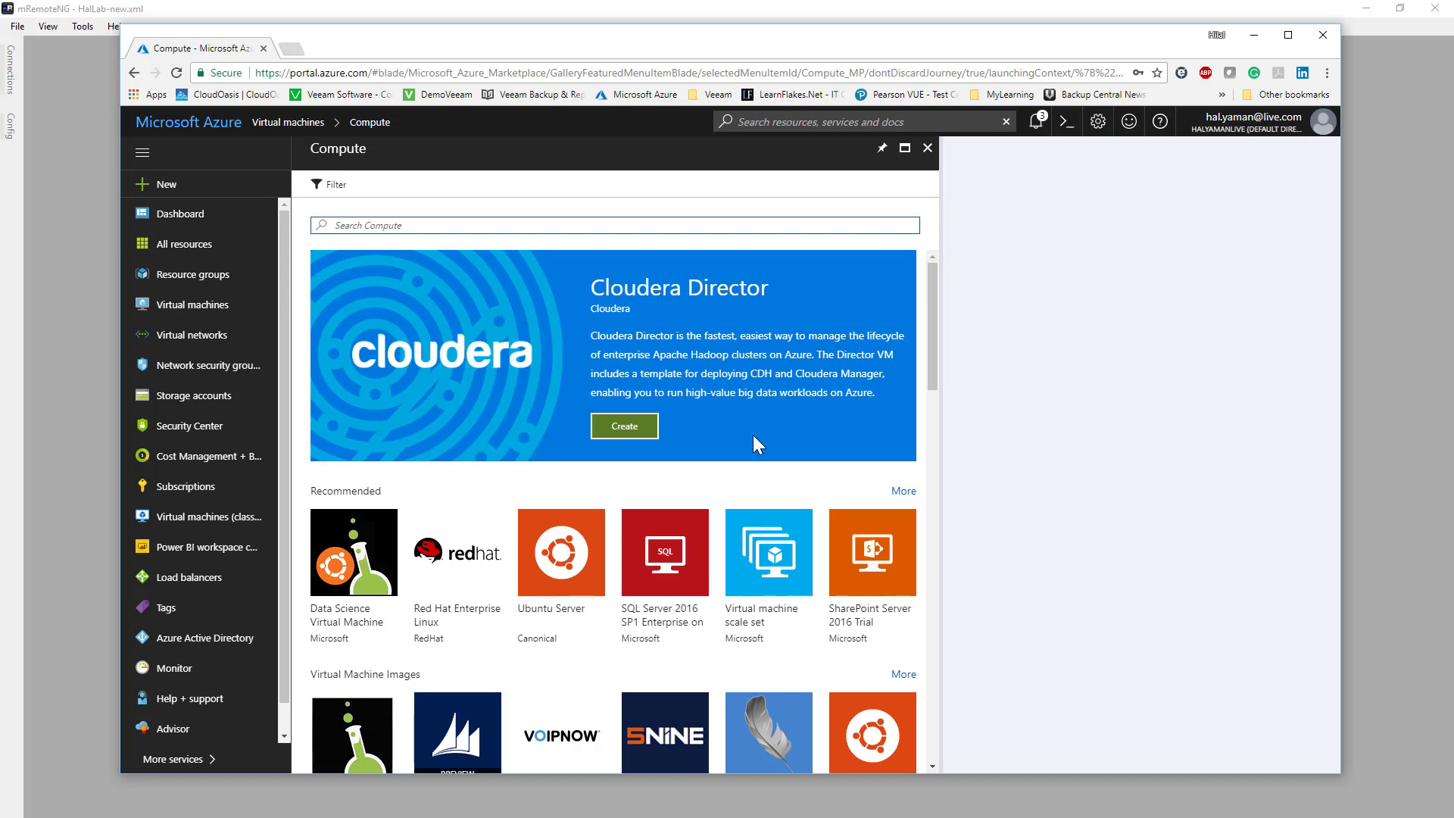
# - Start creating a Windows Server 2016 Datacenter virtual machine from the Compute marketplace
pyautogui.scroll(-2, 656, 474)
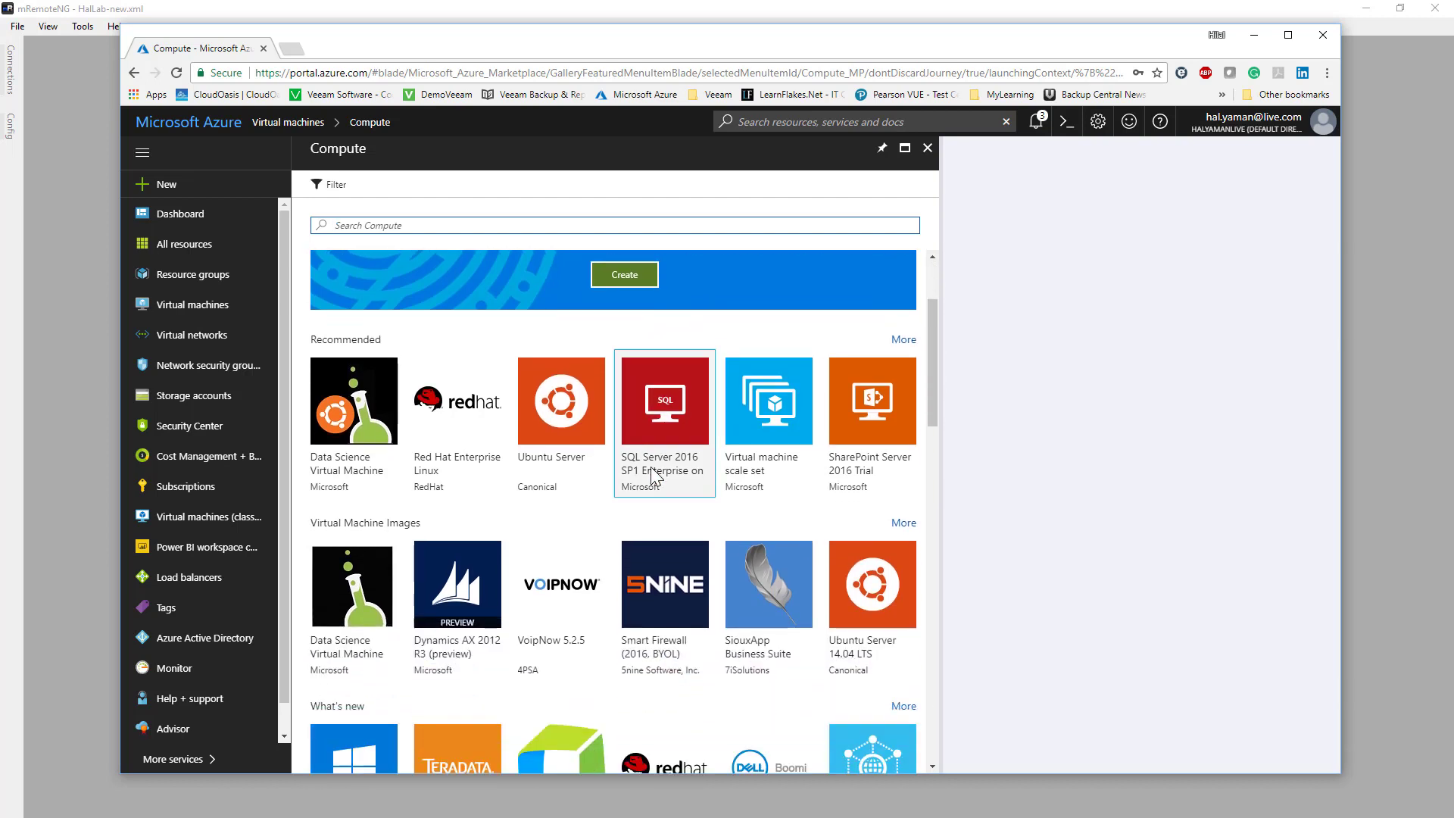
pyautogui.scroll(-4, 652, 424)
pyautogui.click(364, 498)
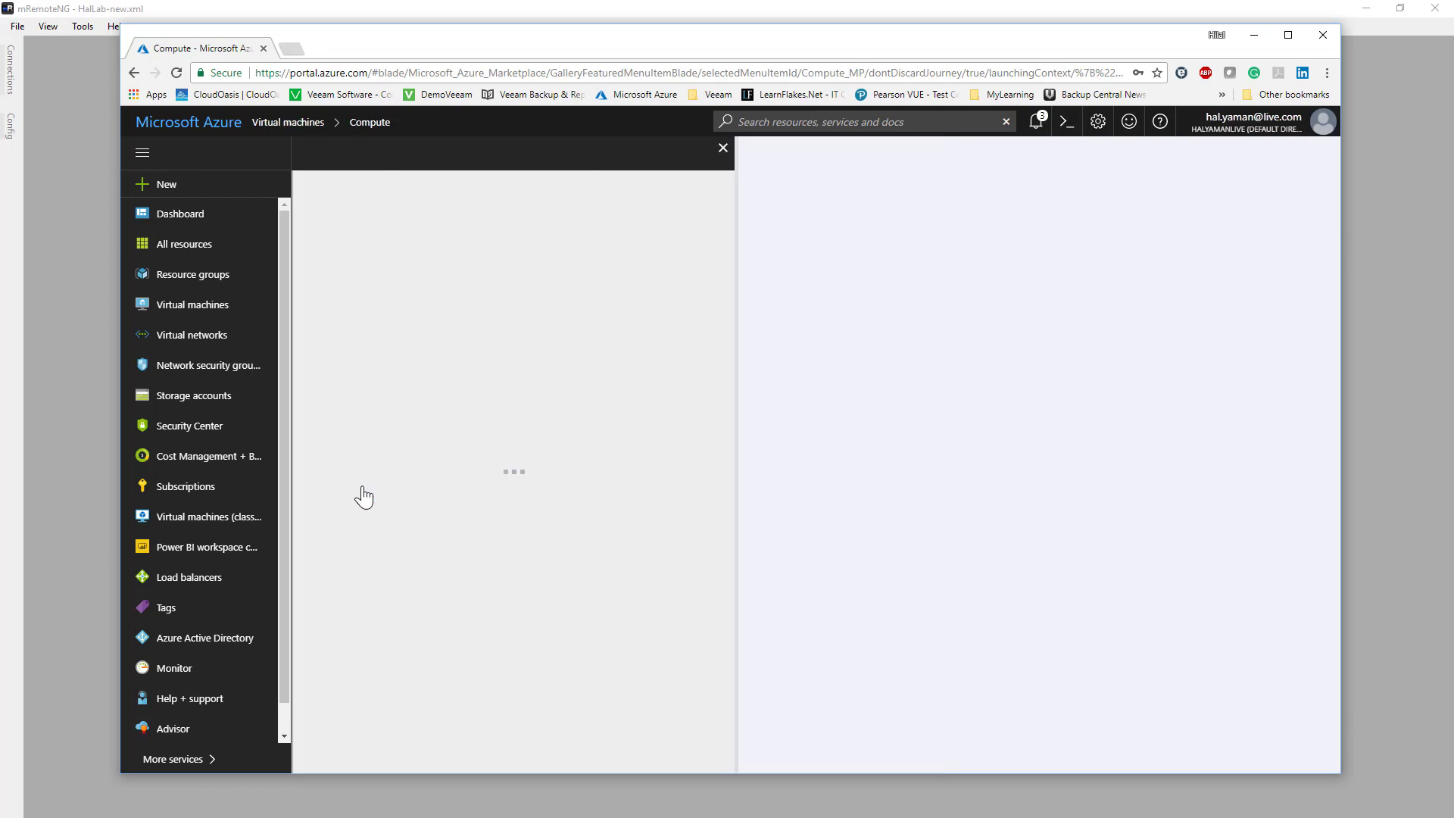
pyautogui.click(348, 738)
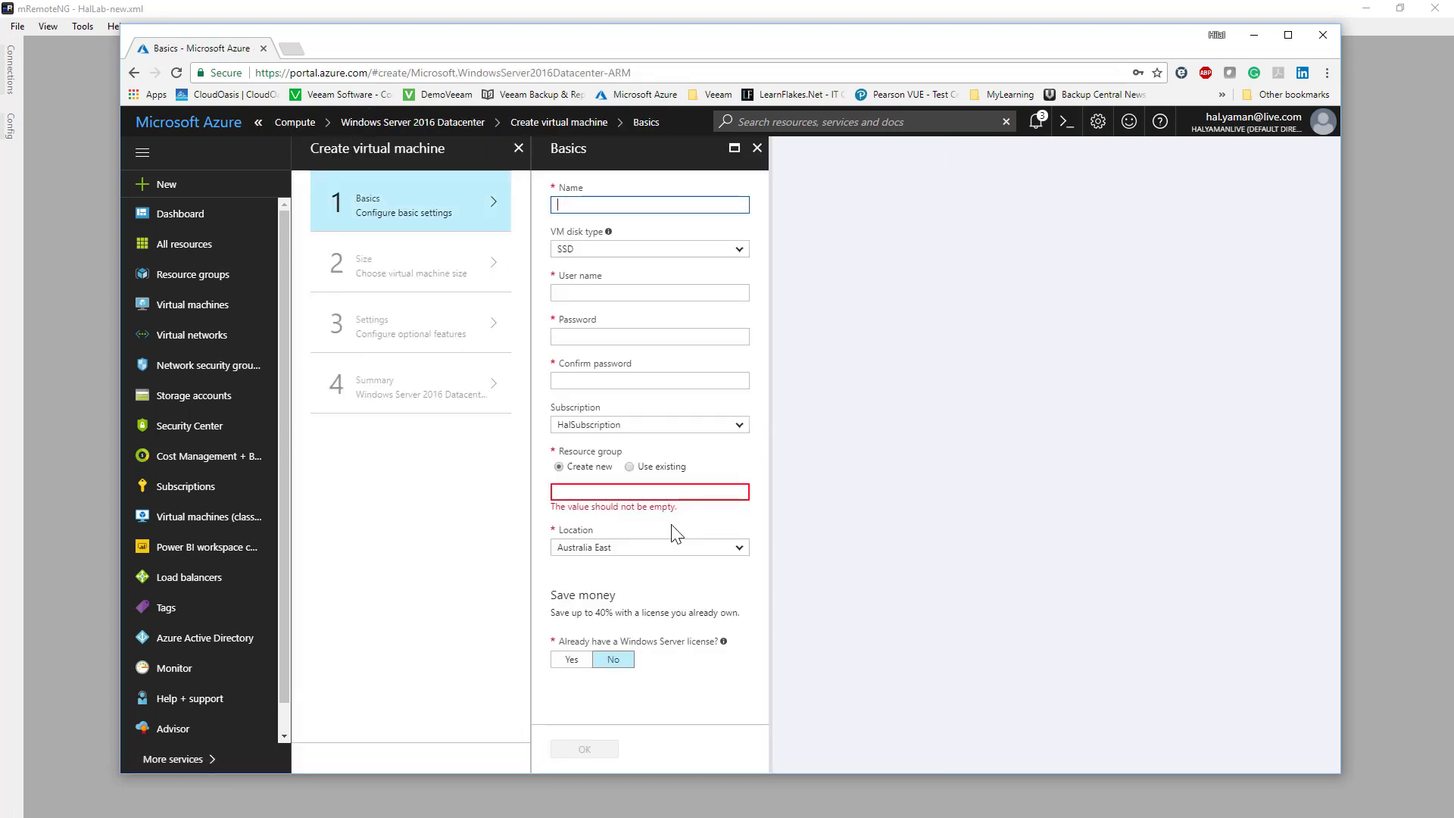
# - Complete the basics with name aStackSrv, user name AzureAdmin, the account password in both password fields, and existing resource group vCloudOasis
pyautogui.write('aStackSrv')
pyautogui.click(642, 295)
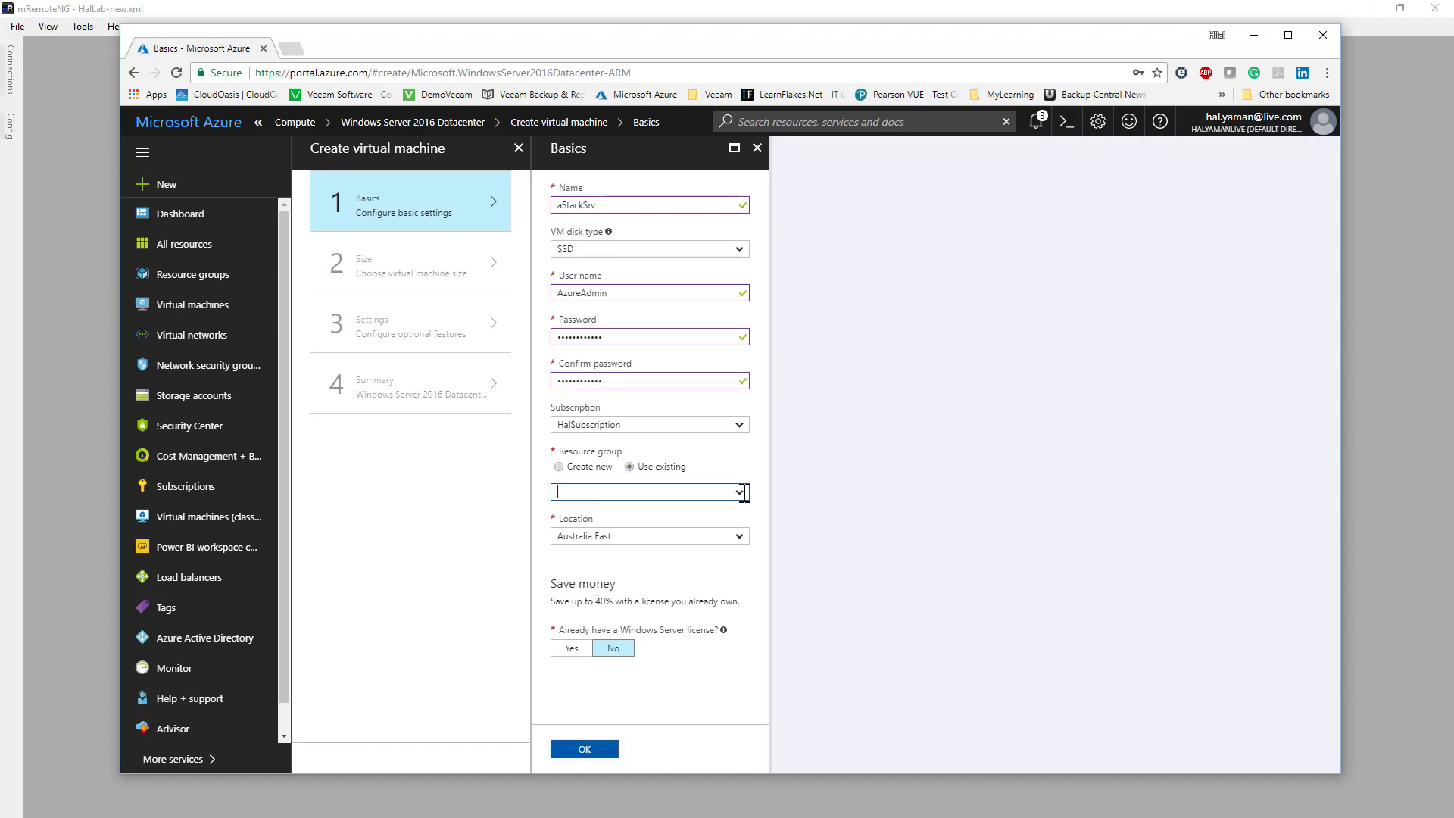
pyautogui.click(738, 492)
pyautogui.click(659, 512)
pyautogui.click(589, 750)
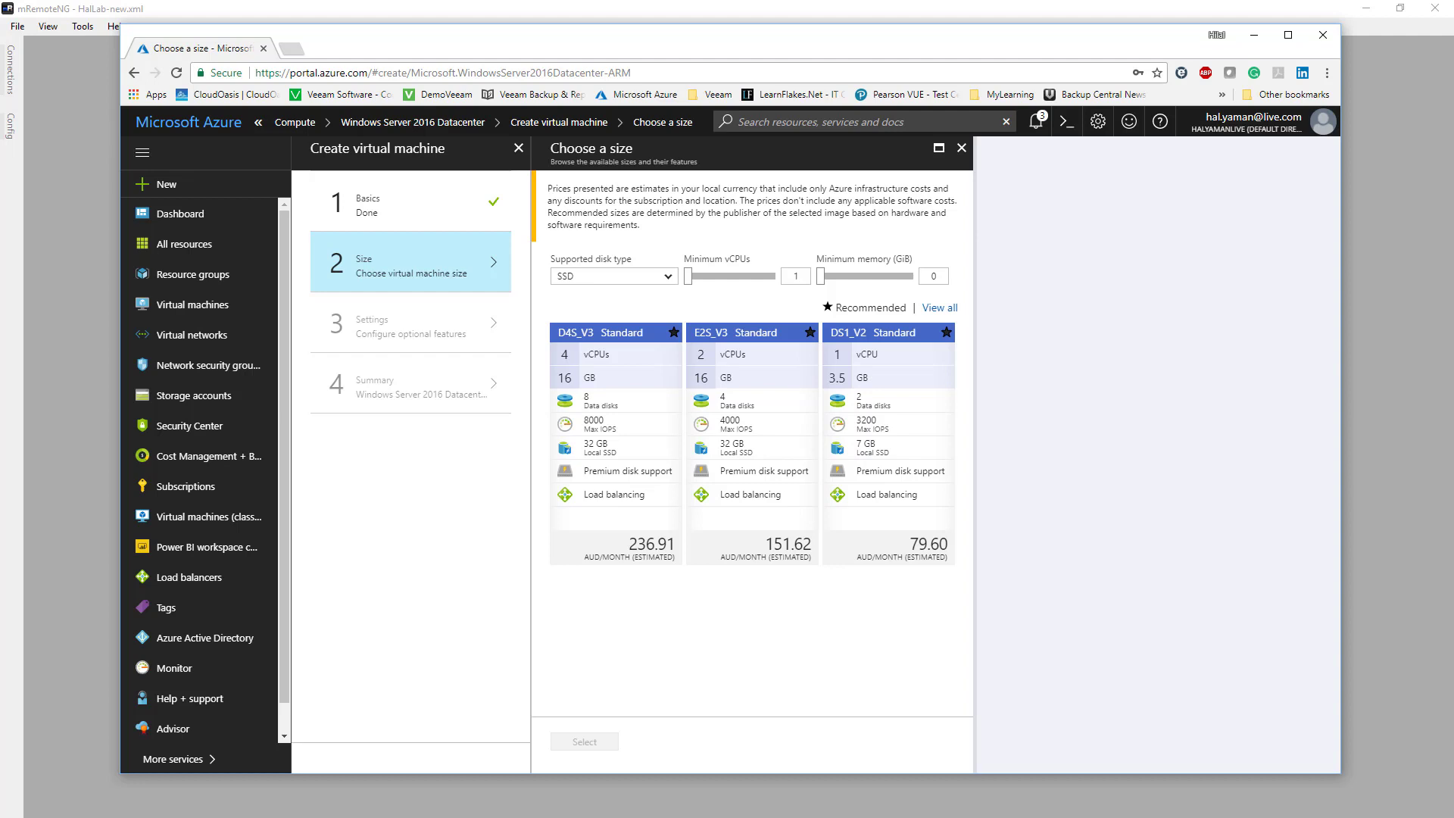
# - Filter all VM sizes to a minimum memory of 64 GiB and choose the E8S_V3 Standard size
pyautogui.click(942, 280)
pyautogui.write('64')
pyautogui.click(940, 308)
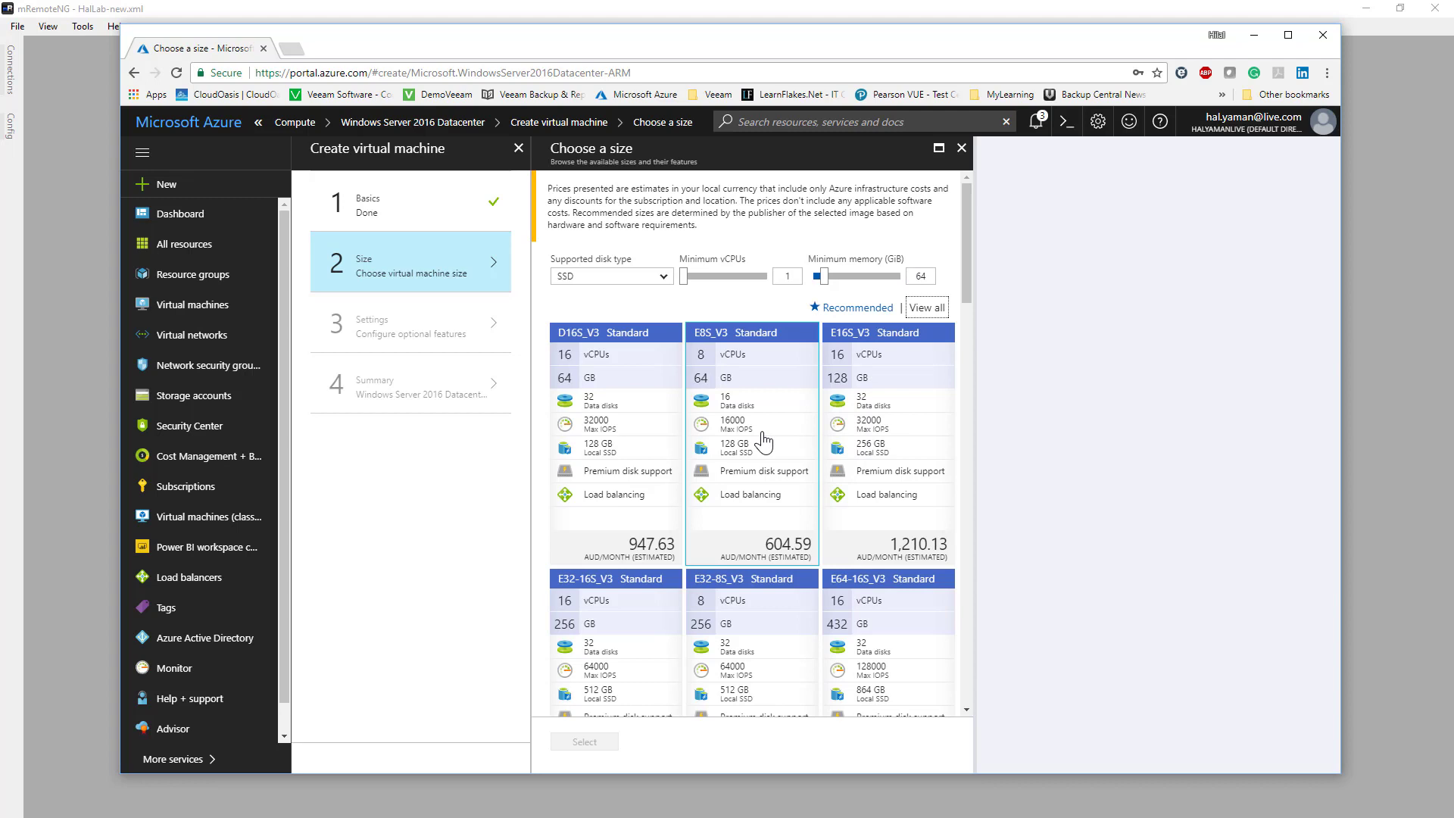
pyautogui.click(764, 441)
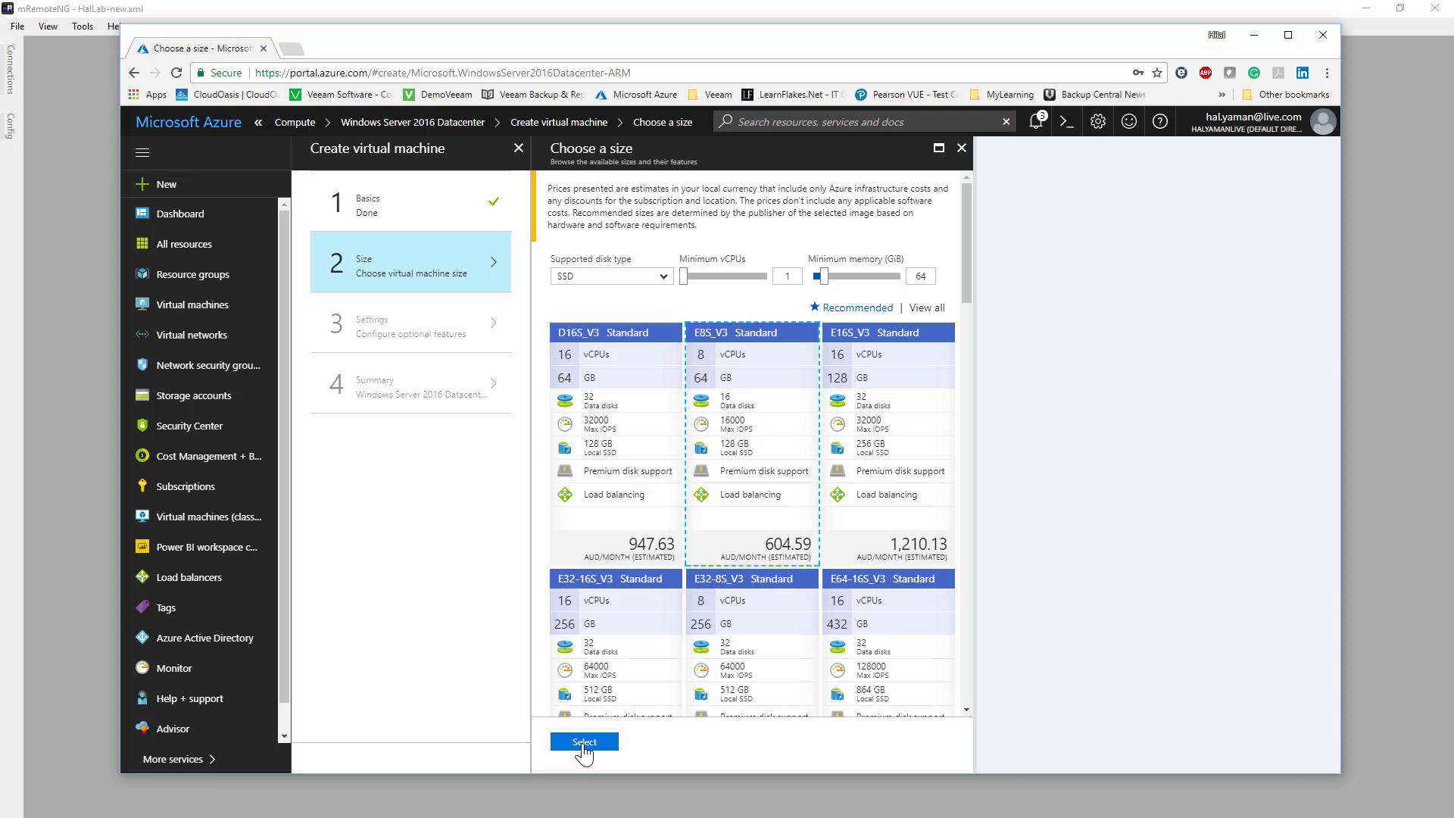
pyautogui.click(584, 743)
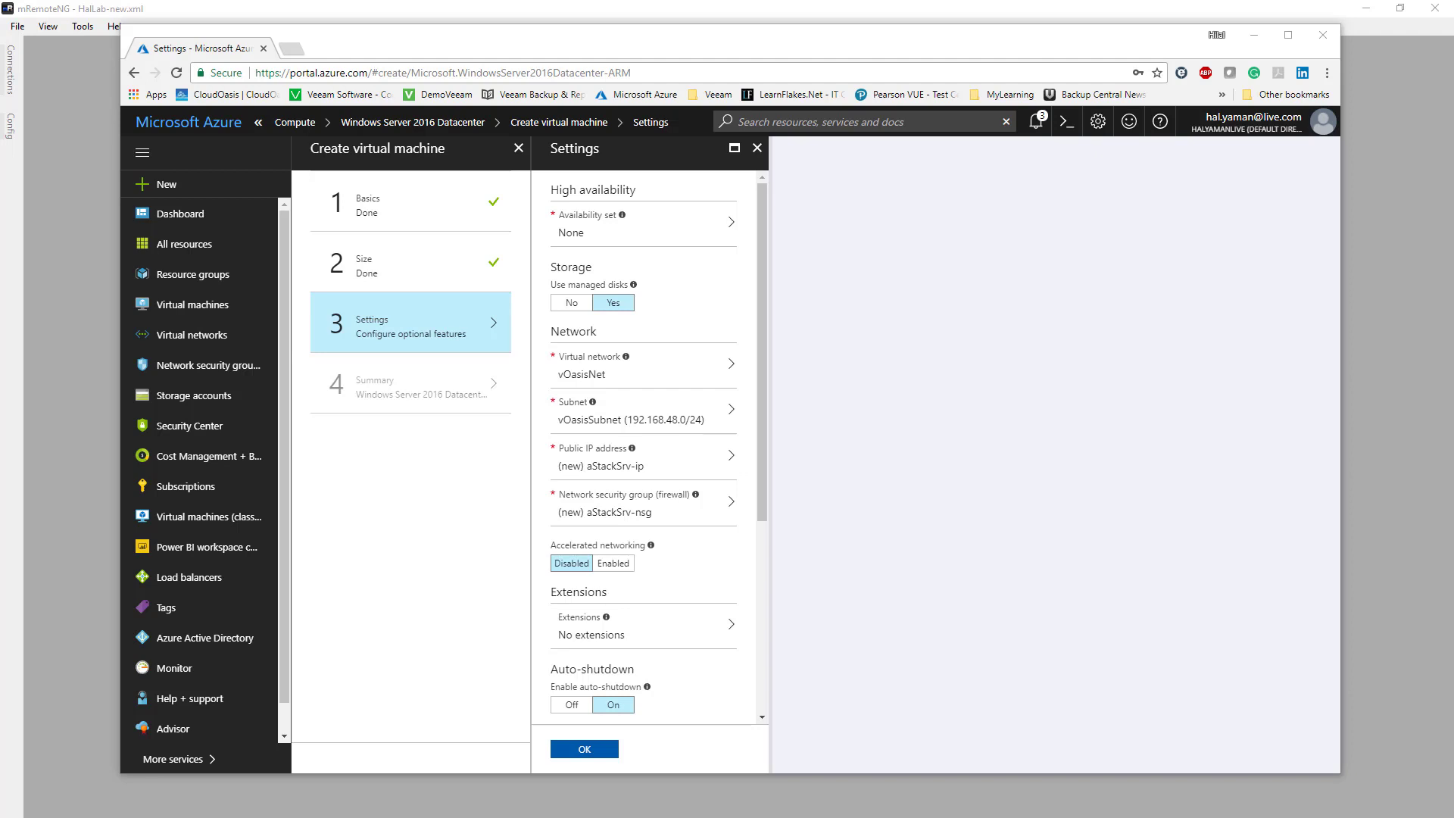
# - Assign the vOAsisSecurityGroup network security group, turn auto-shutdown off, and create the virtual machine
pyautogui.scroll(-3, 761, 448)
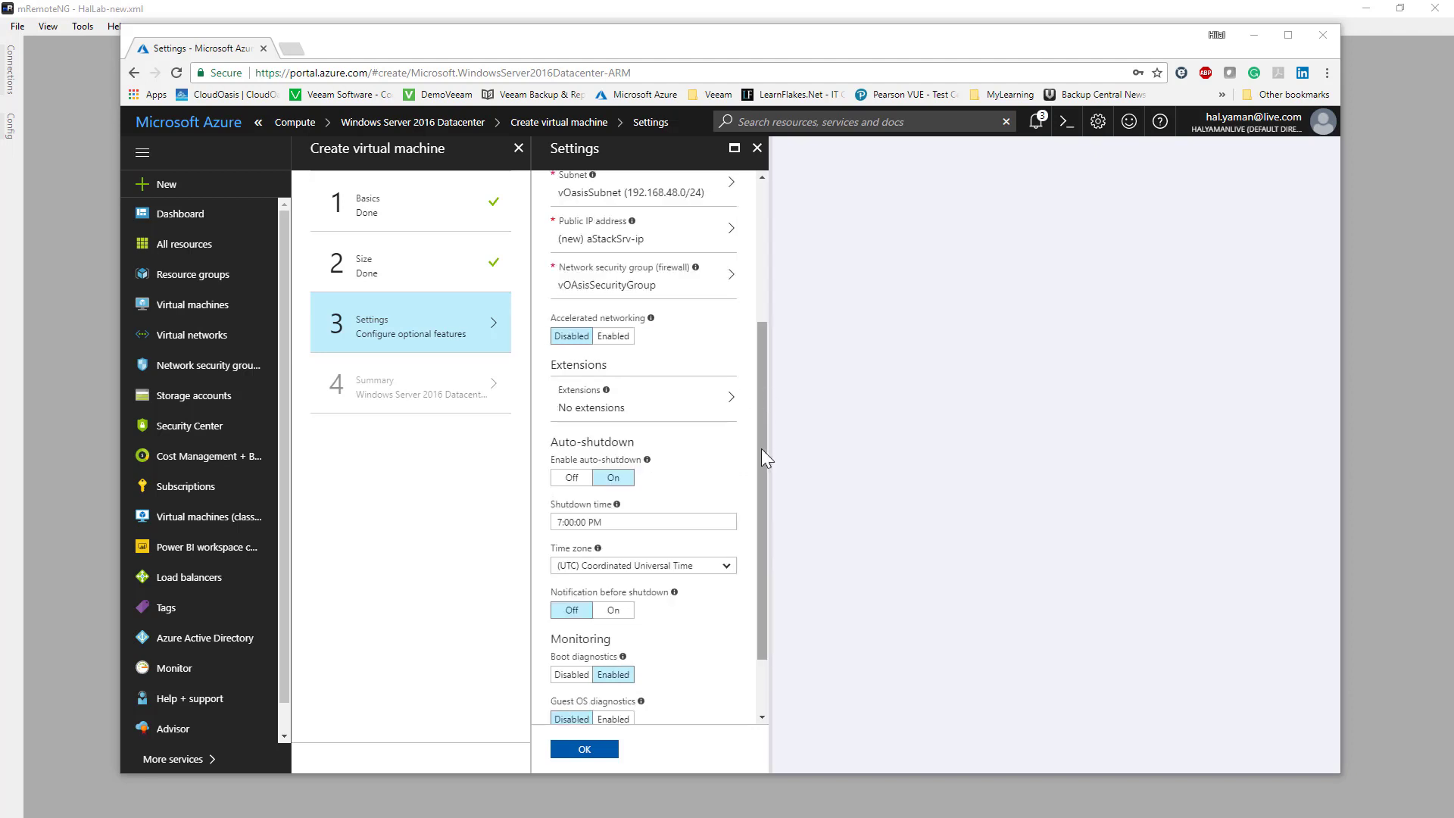
pyautogui.click(572, 477)
pyautogui.click(579, 751)
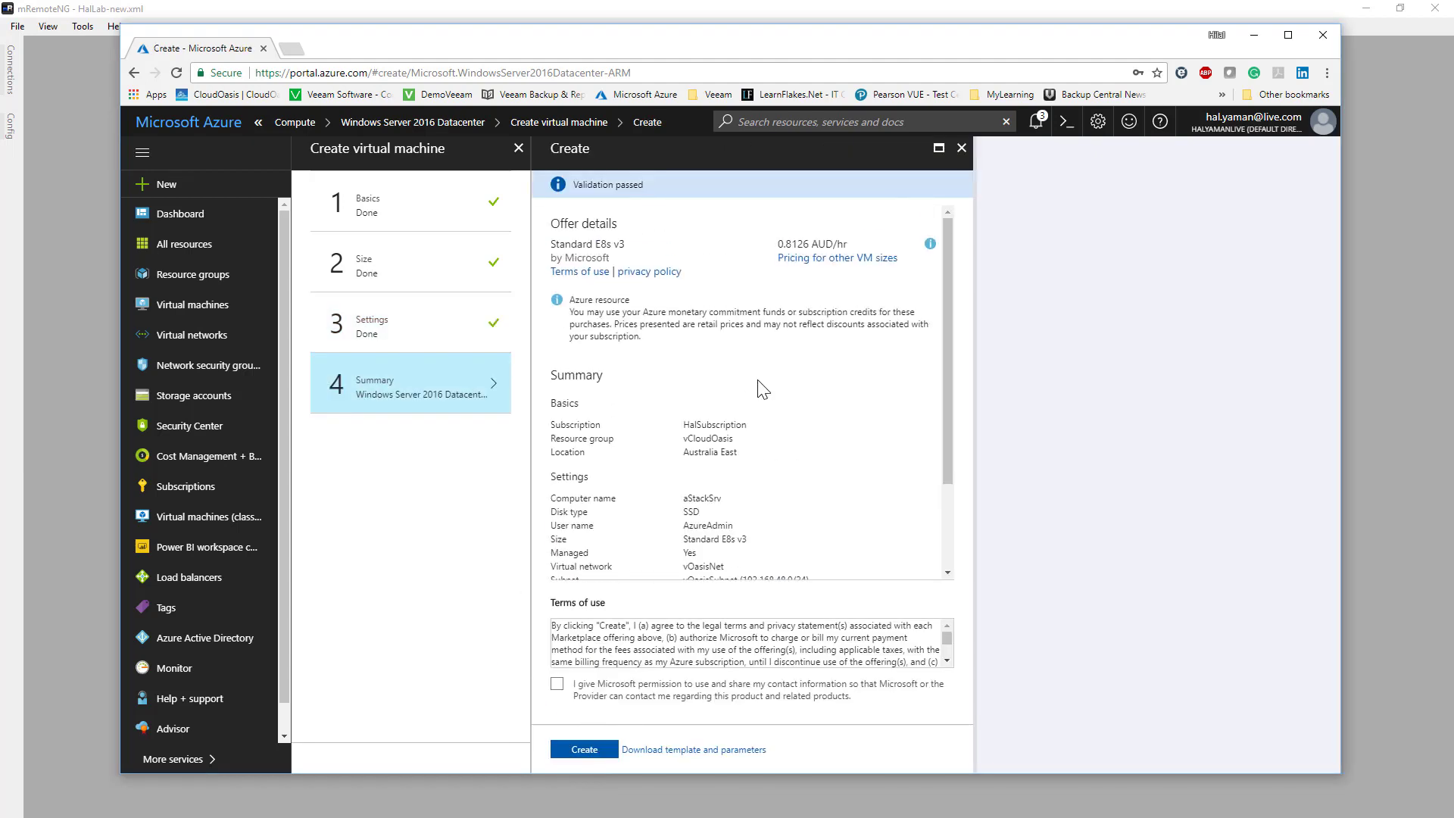
pyautogui.click(588, 752)
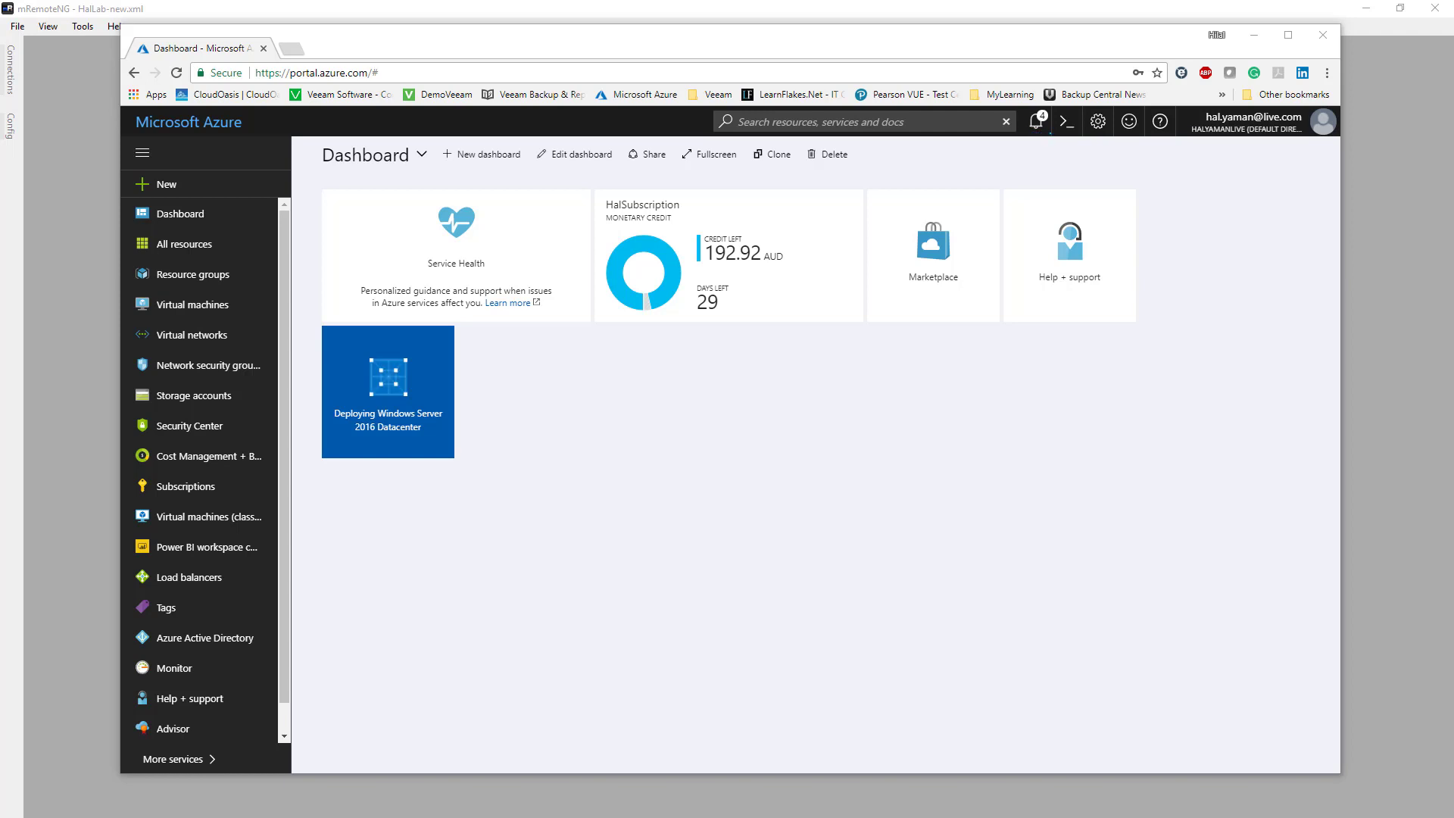
# - Create an Azure Active Directory user named AzureAdmin with its user name and the Global administrator directory role
pyautogui.click(217, 658)
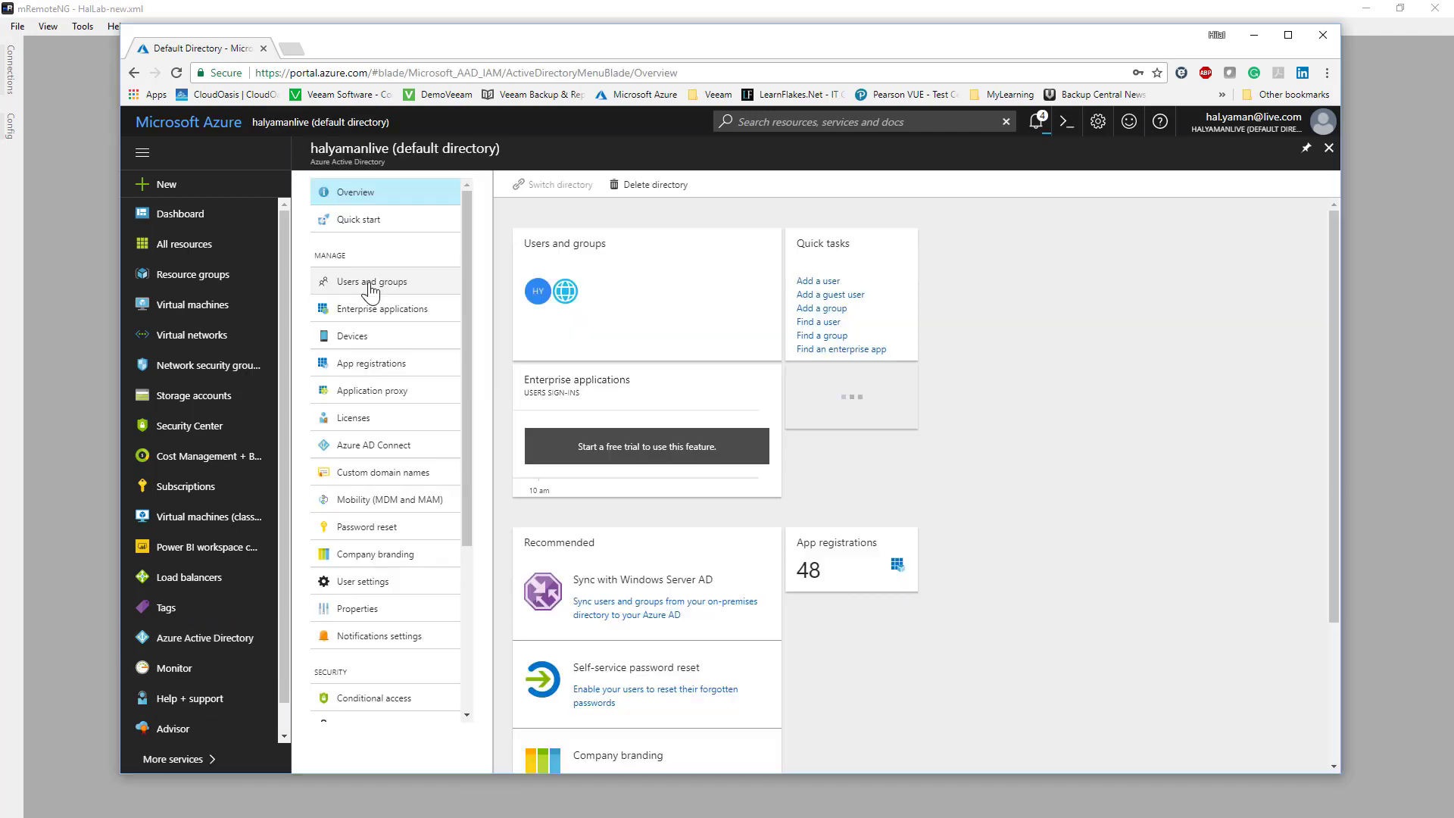
pyautogui.click(406, 280)
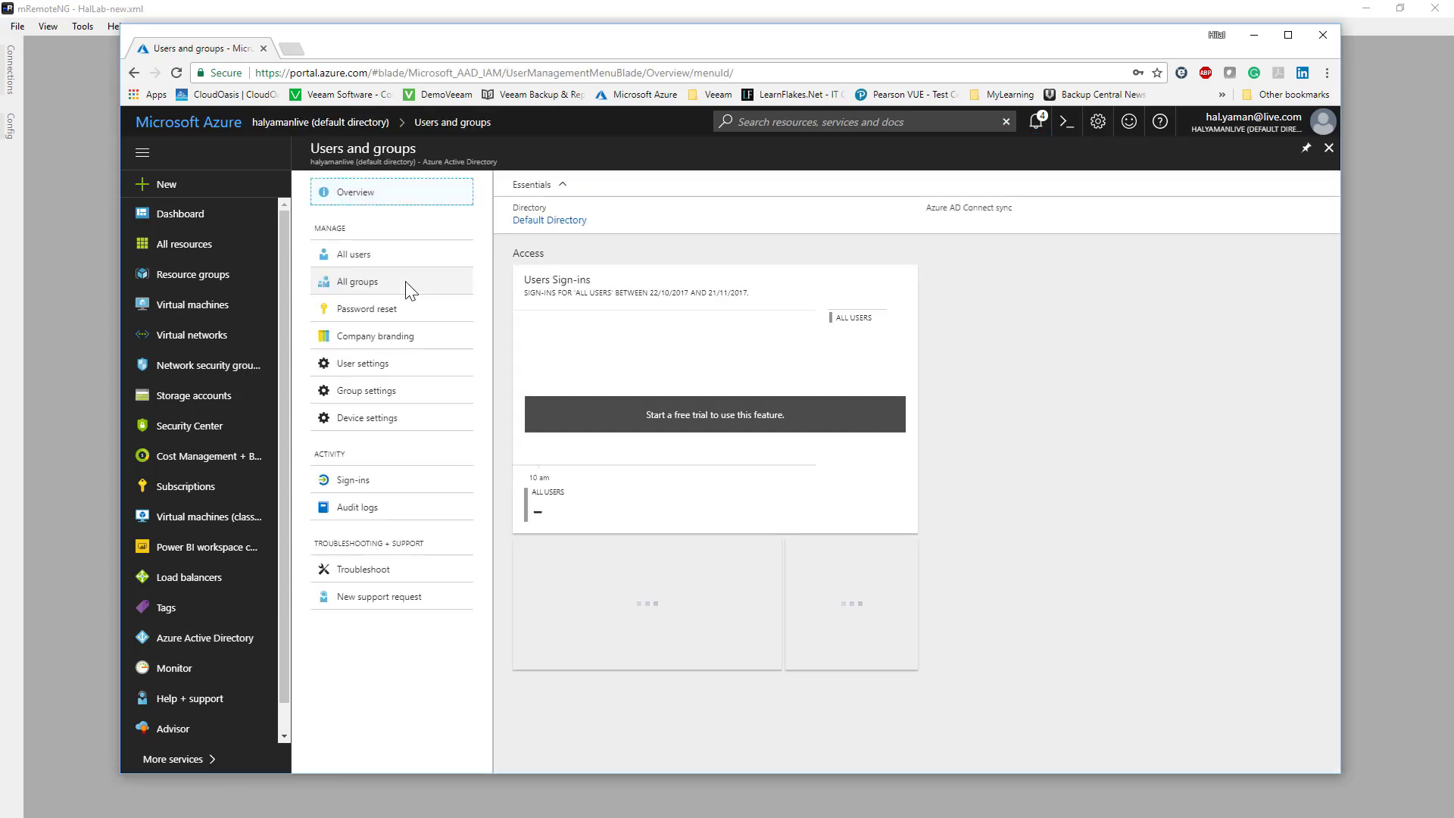
pyautogui.click(361, 253)
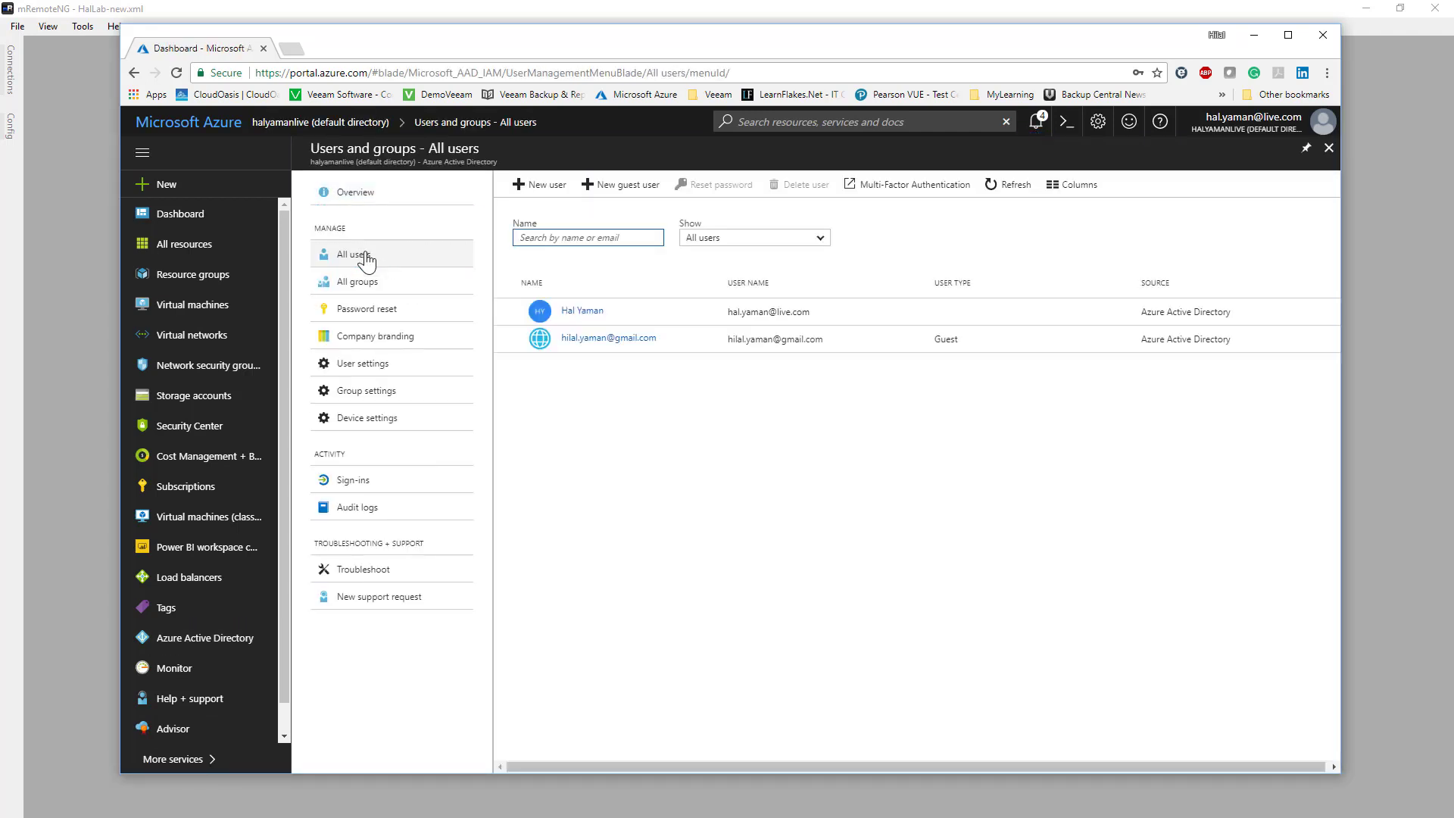
pyautogui.click(539, 185)
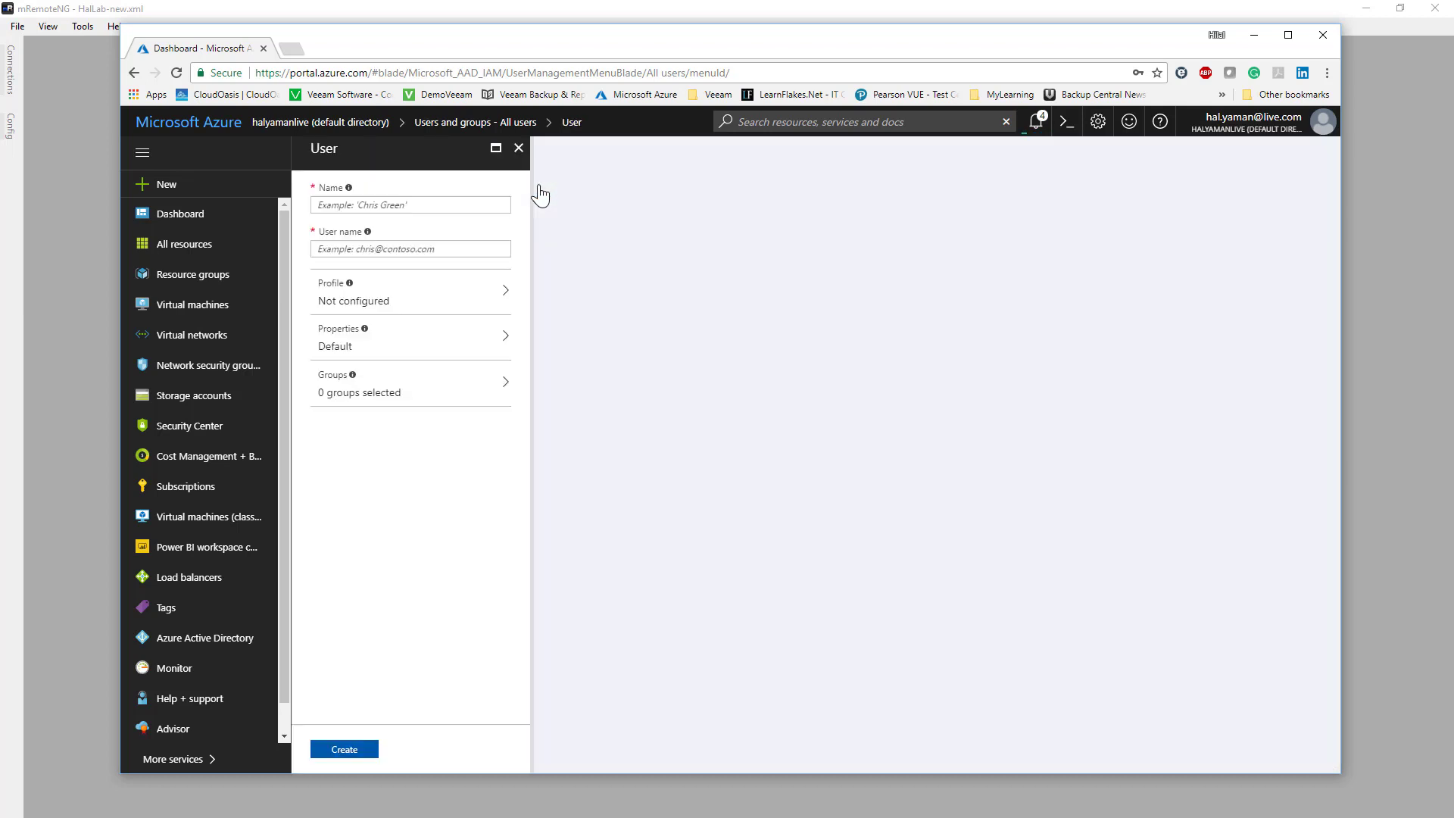
pyautogui.click(400, 204)
pyautogui.click(505, 441)
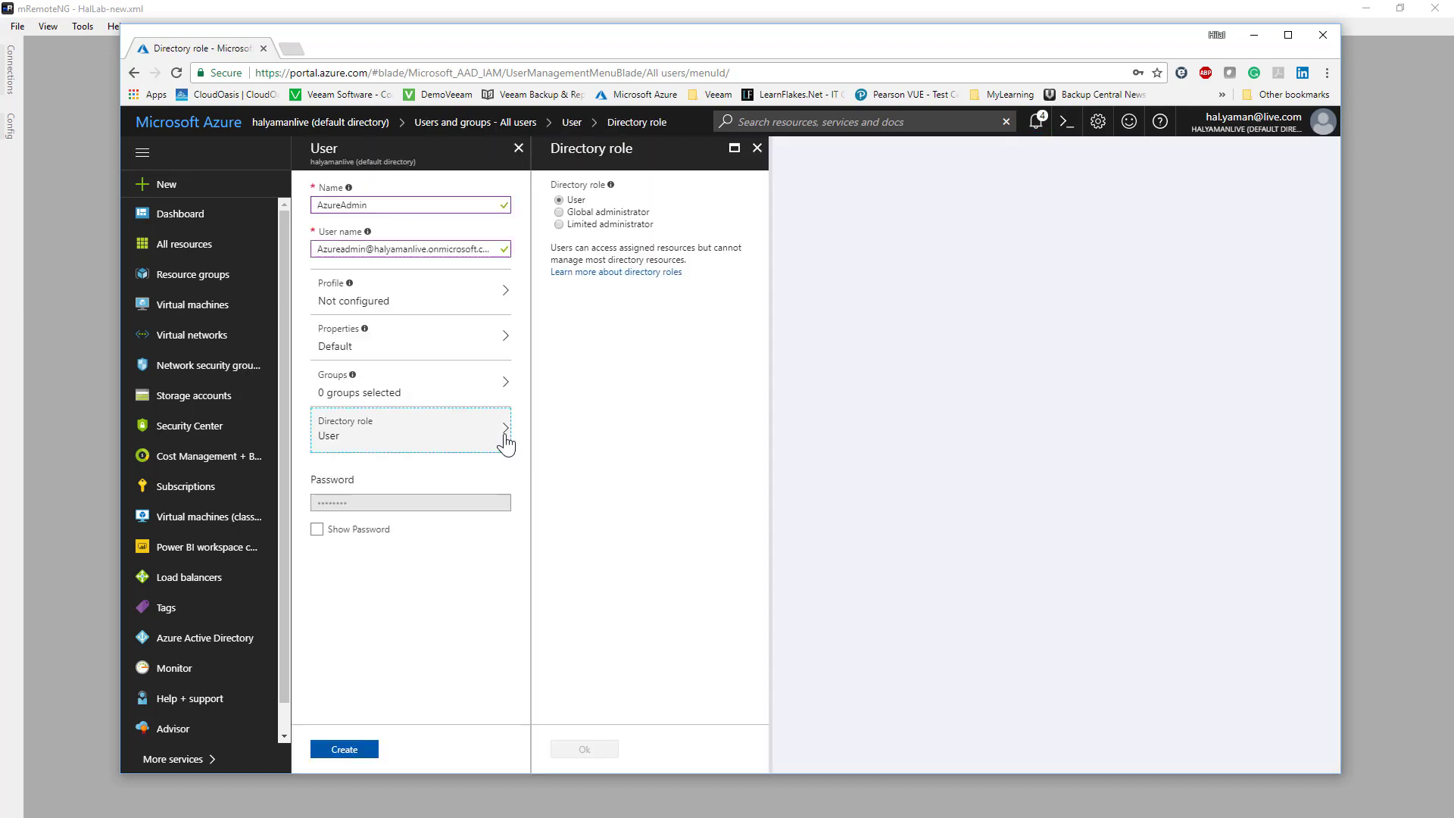
pyautogui.click(560, 212)
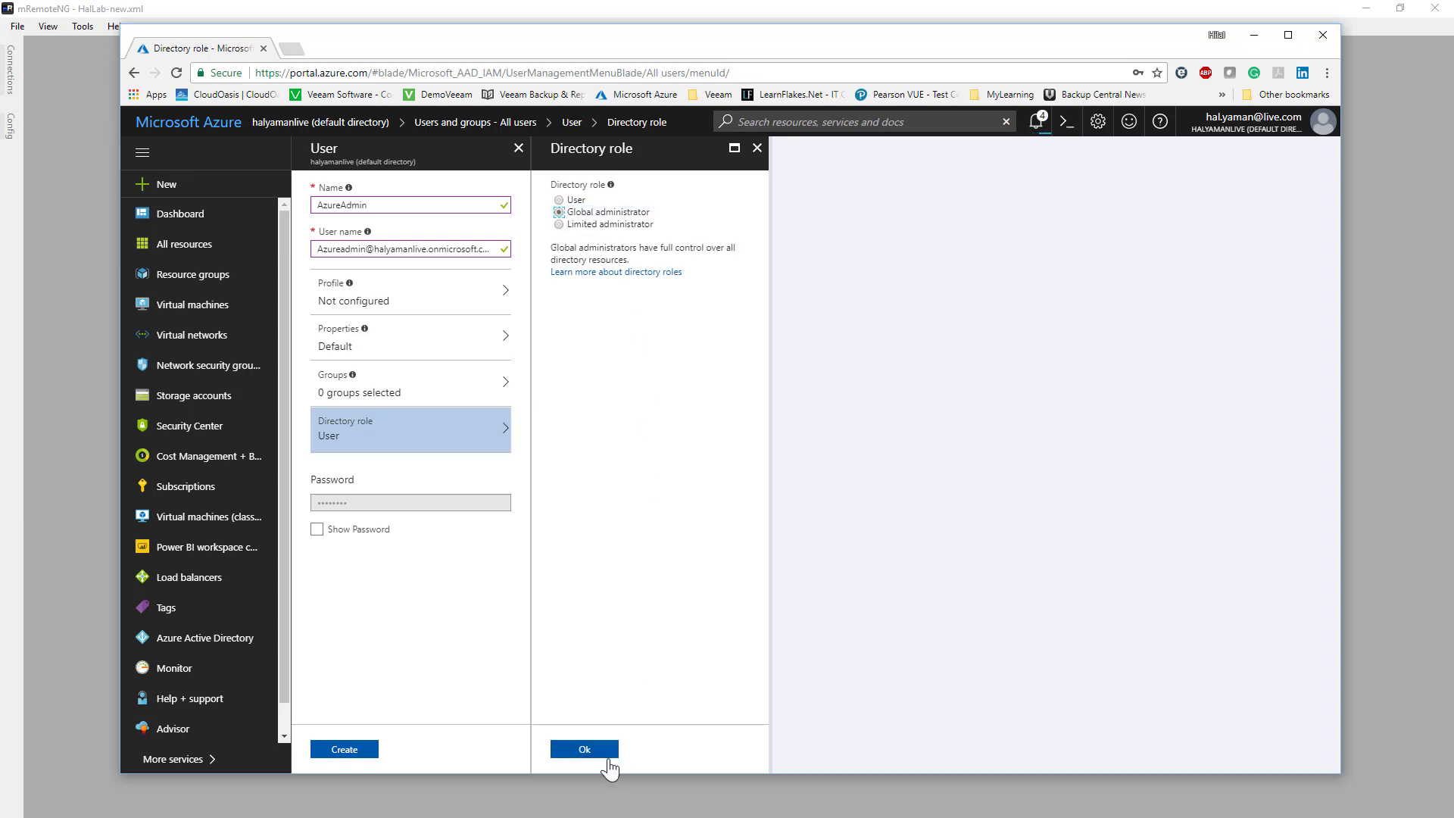
pyautogui.click(606, 756)
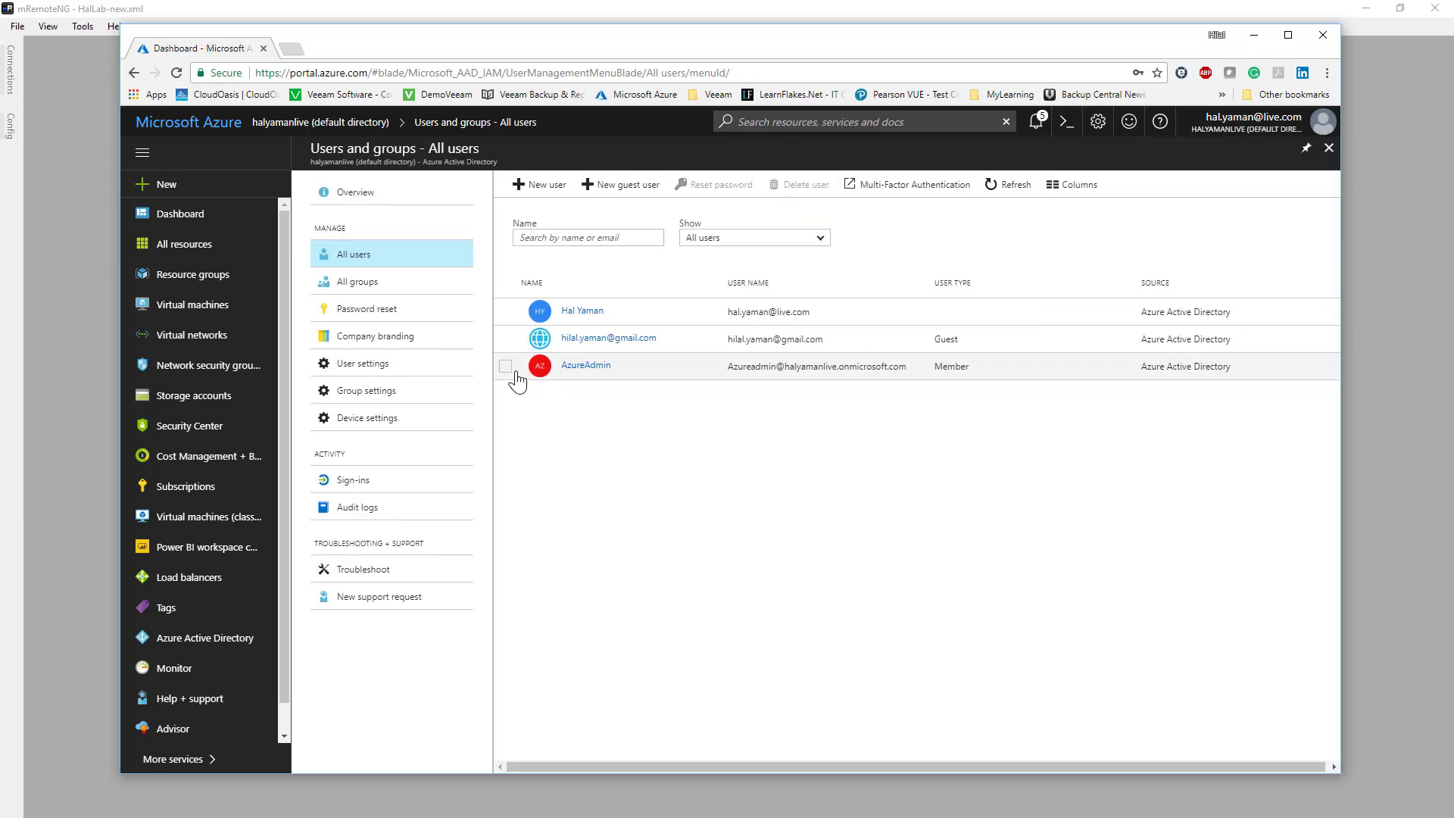
# - Reset the AzureAdmin user's password and copy the temporary password
pyautogui.click(506, 368)
pyautogui.click(691, 185)
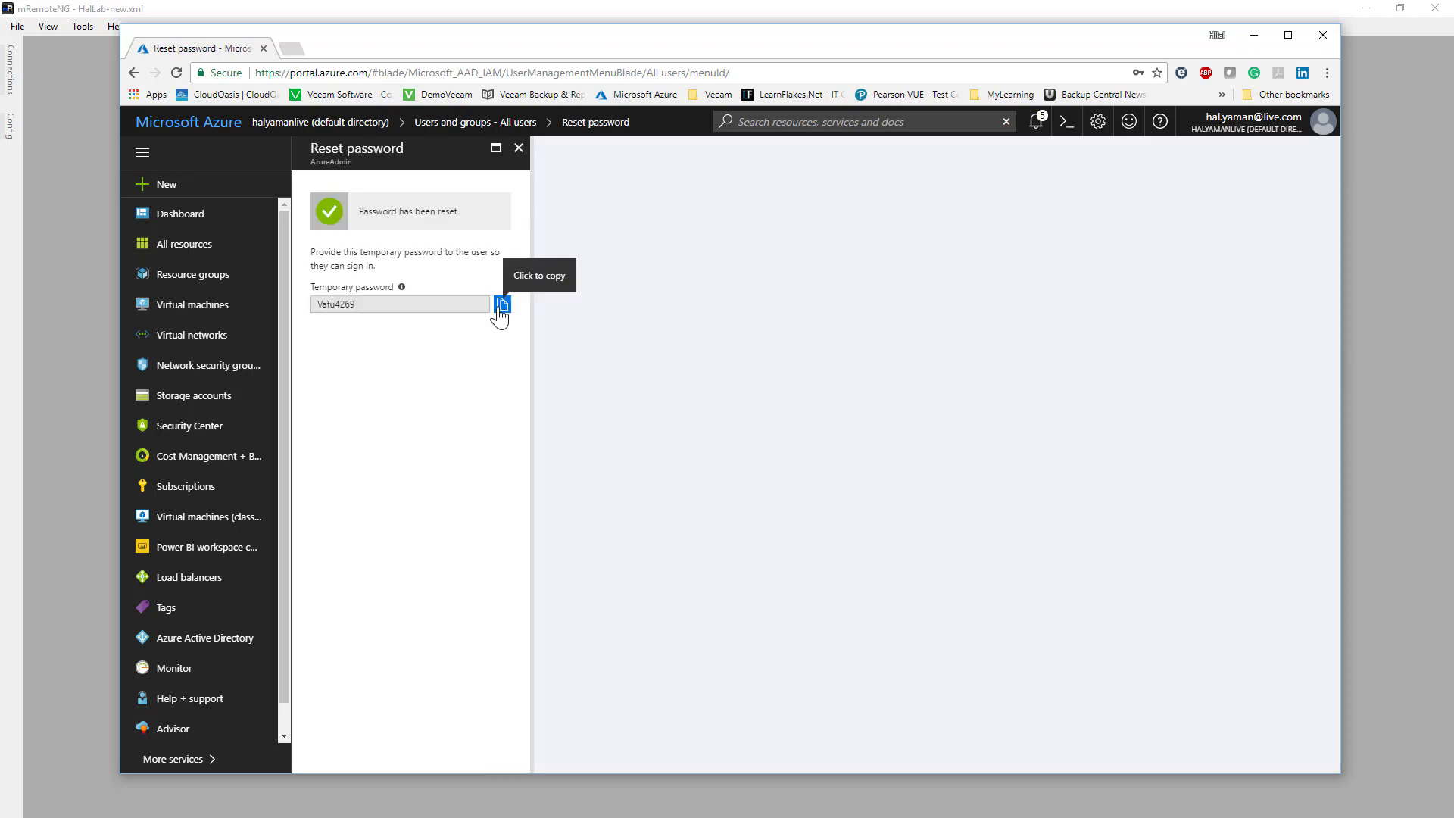
pyautogui.click(502, 304)
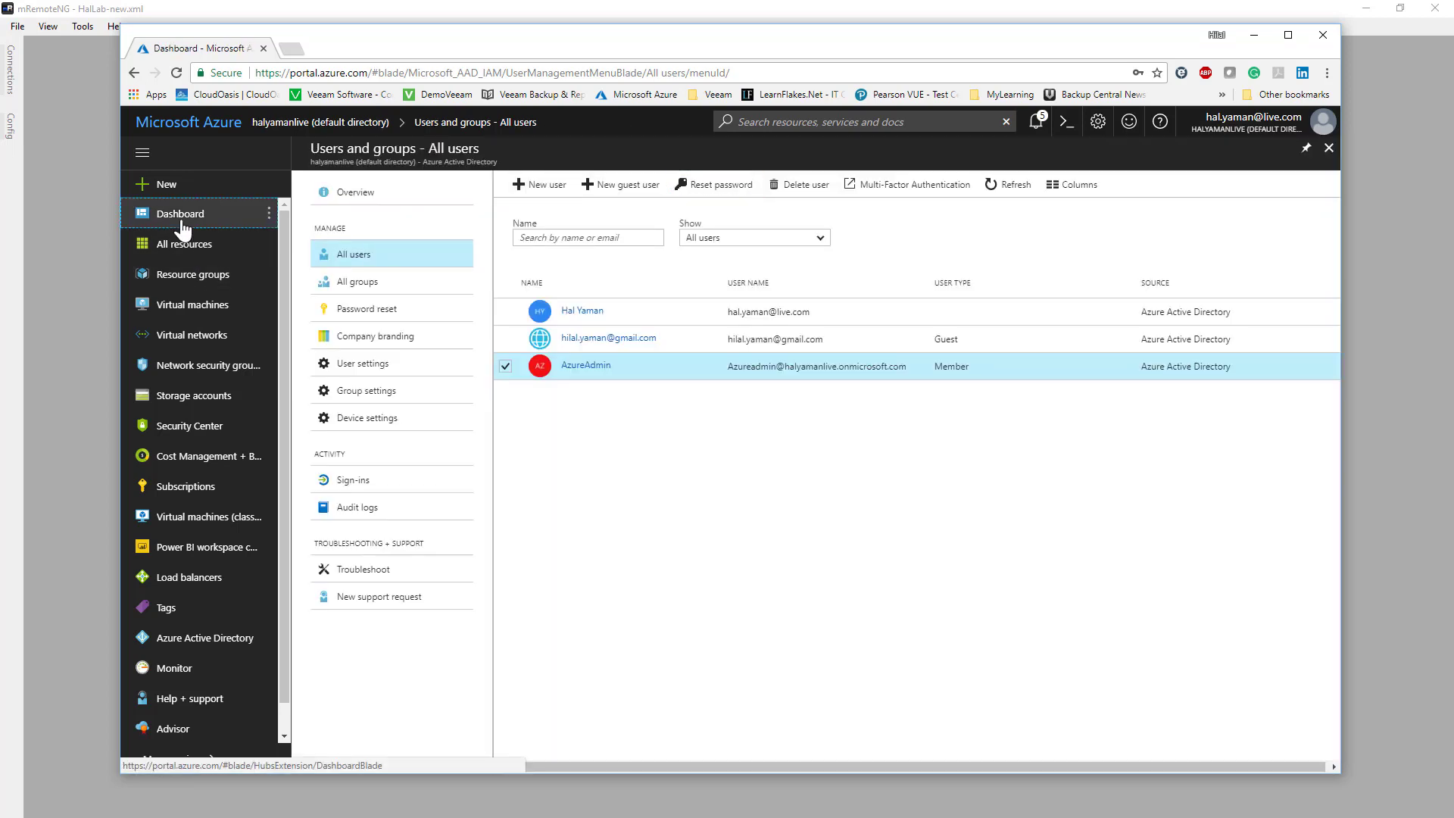
# - Open the aStackSrv virtual machine from the dashboard and stop it
pyautogui.click(182, 223)
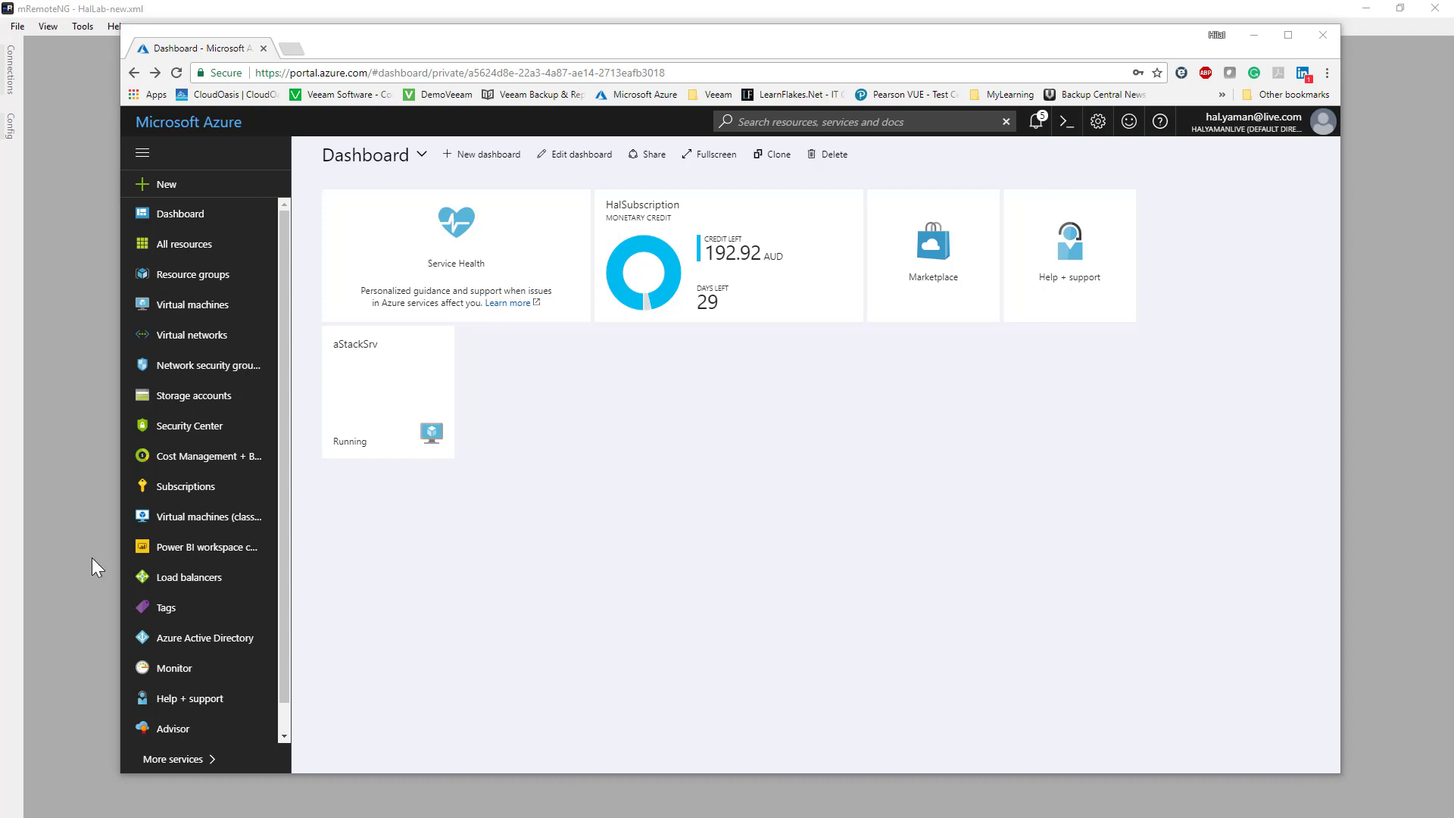
pyautogui.click(374, 432)
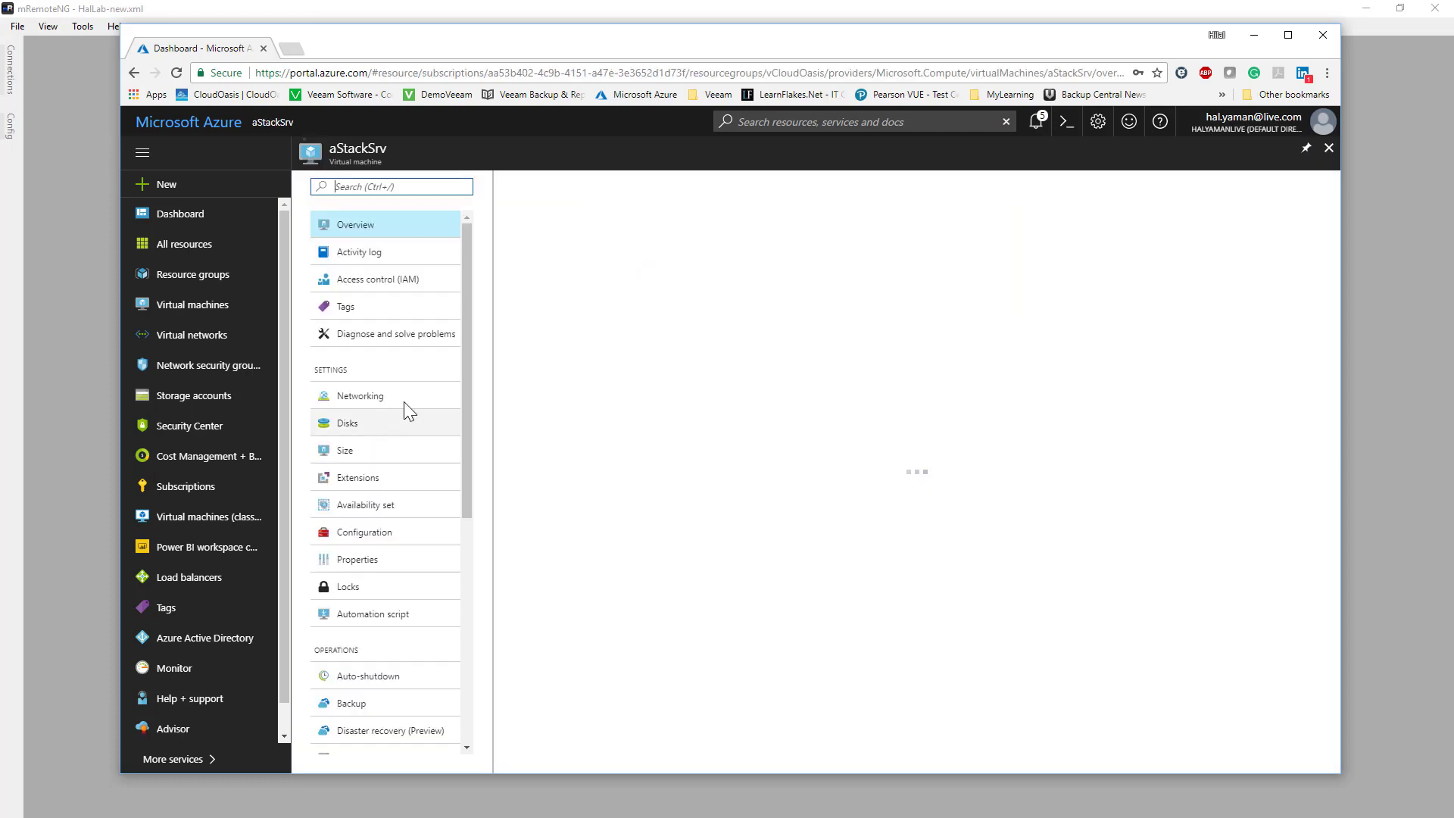
pyautogui.click(704, 185)
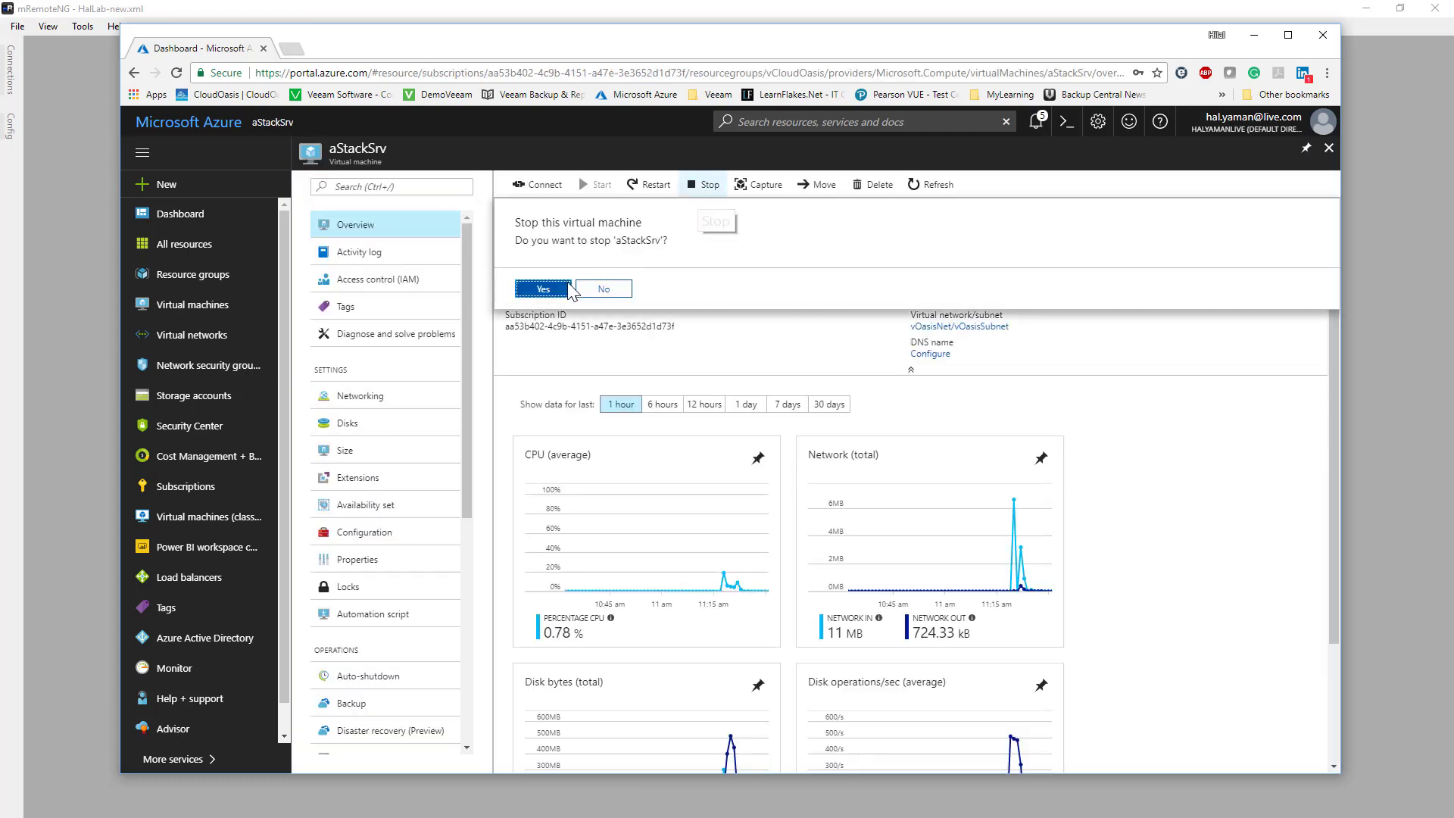
pyautogui.click(543, 290)
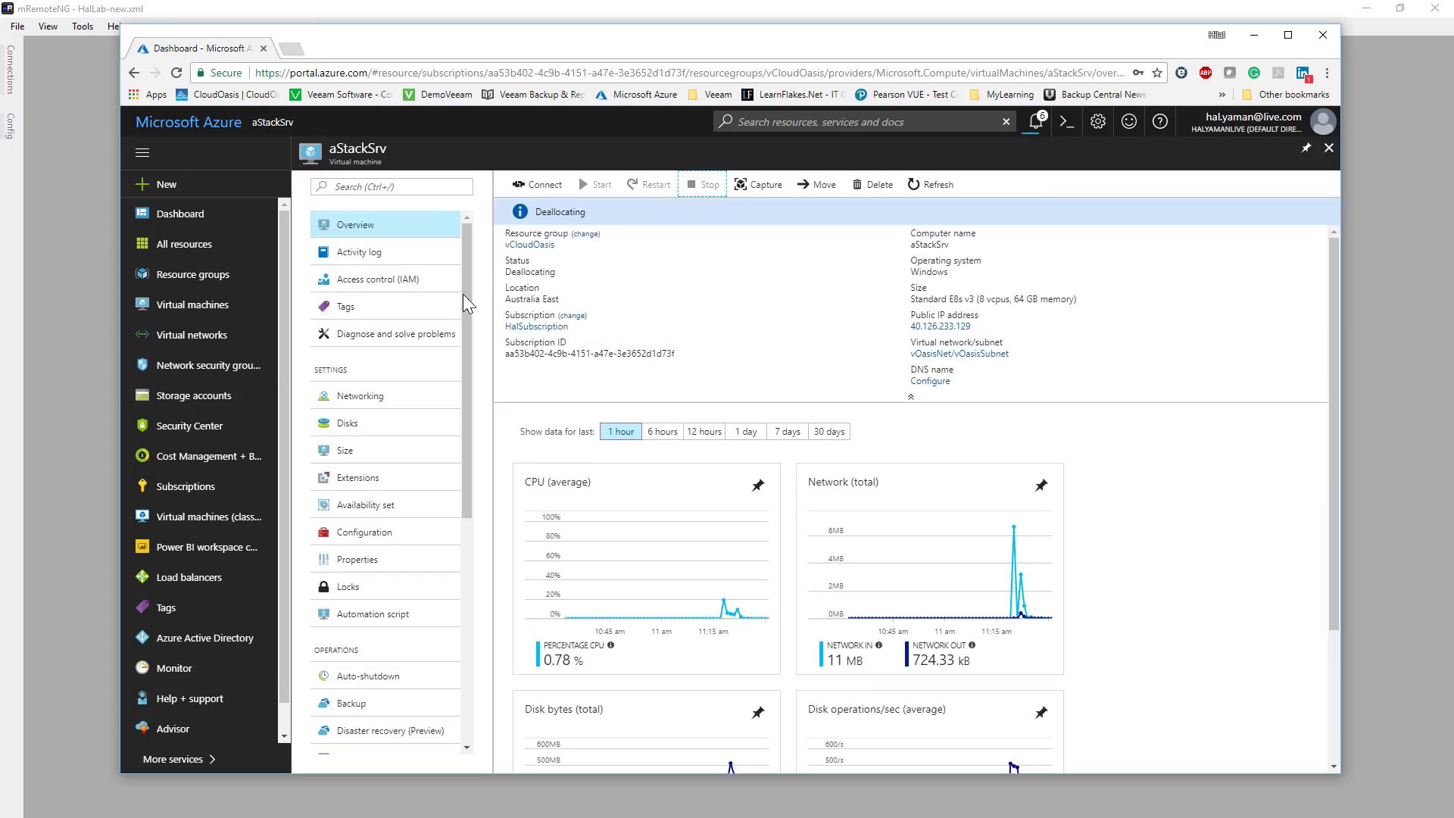
# - Add a data disk to aStackSrv by creating an empty managed disk named Disk1 with a size of 600 GiB
pyautogui.click(349, 428)
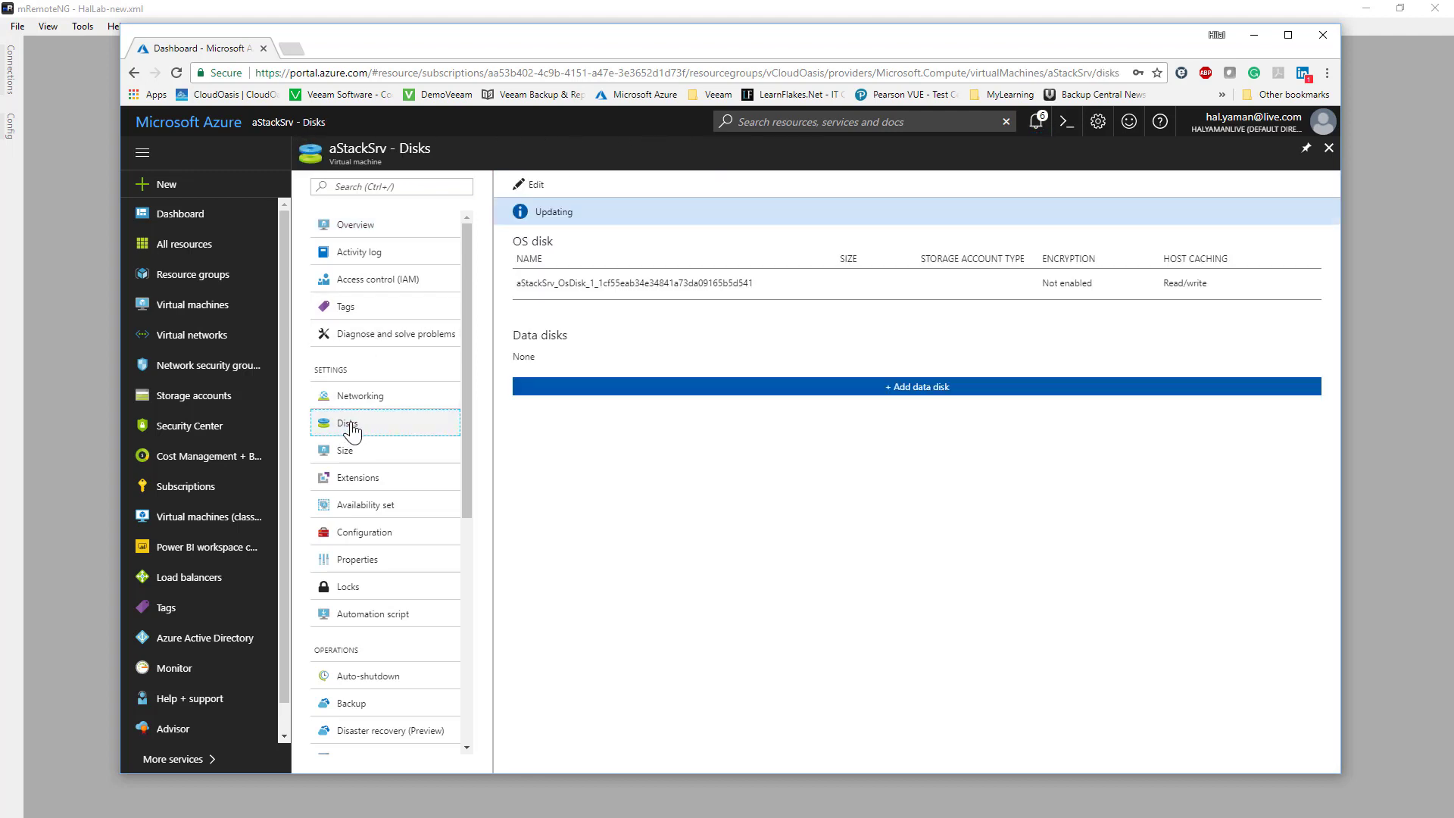
pyautogui.click(919, 390)
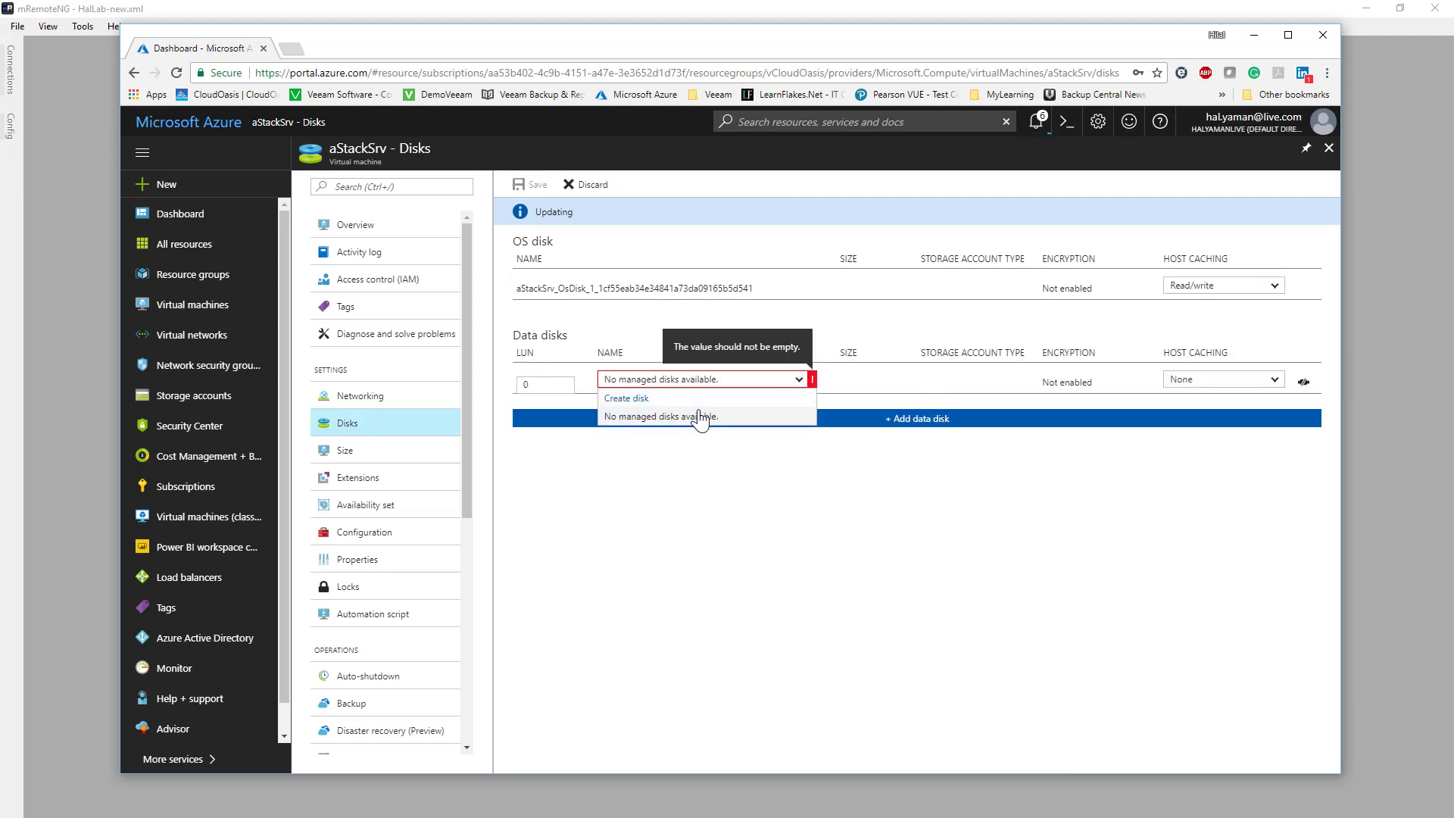
pyautogui.click(623, 399)
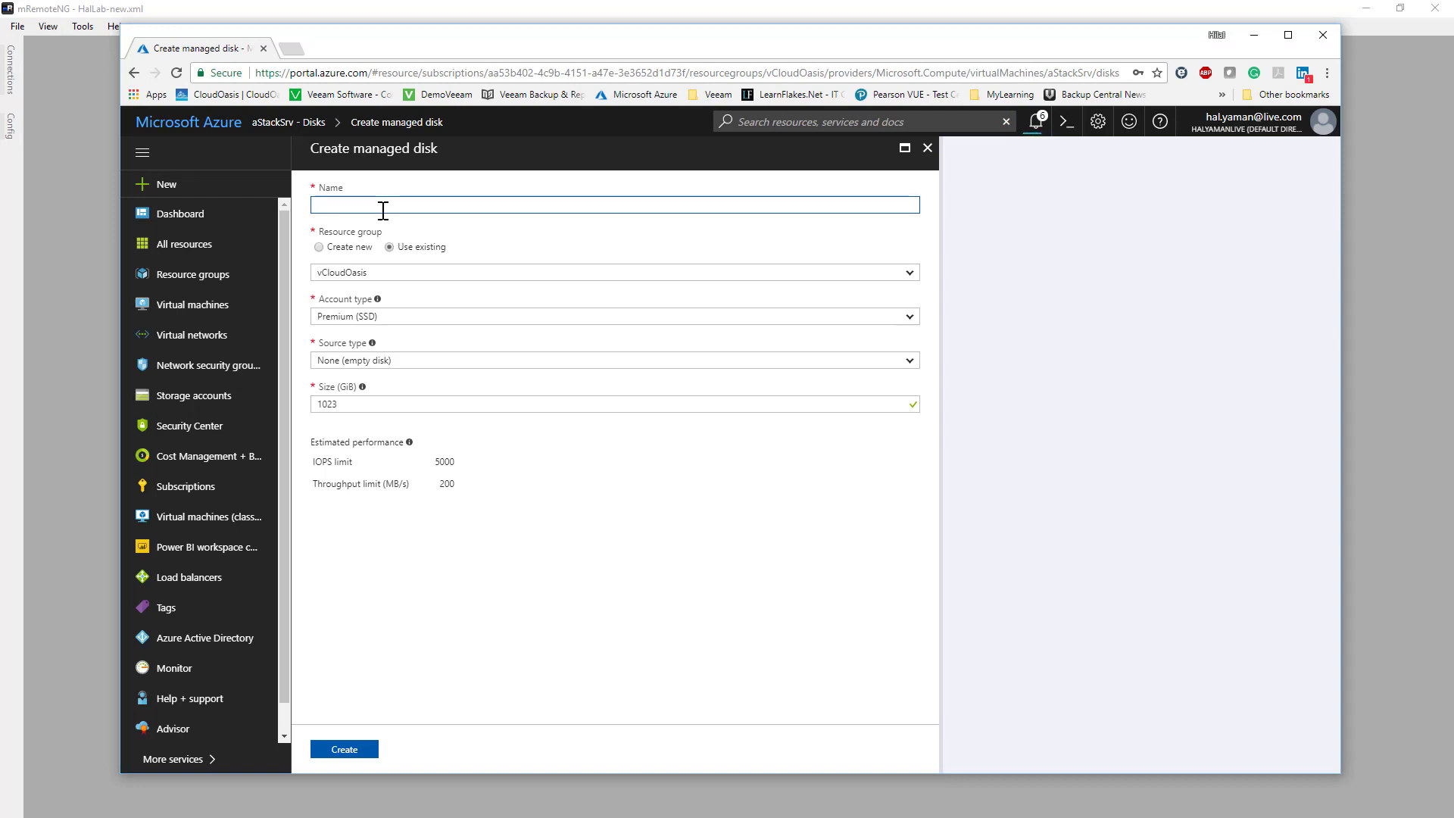
pyautogui.write('Disk1')
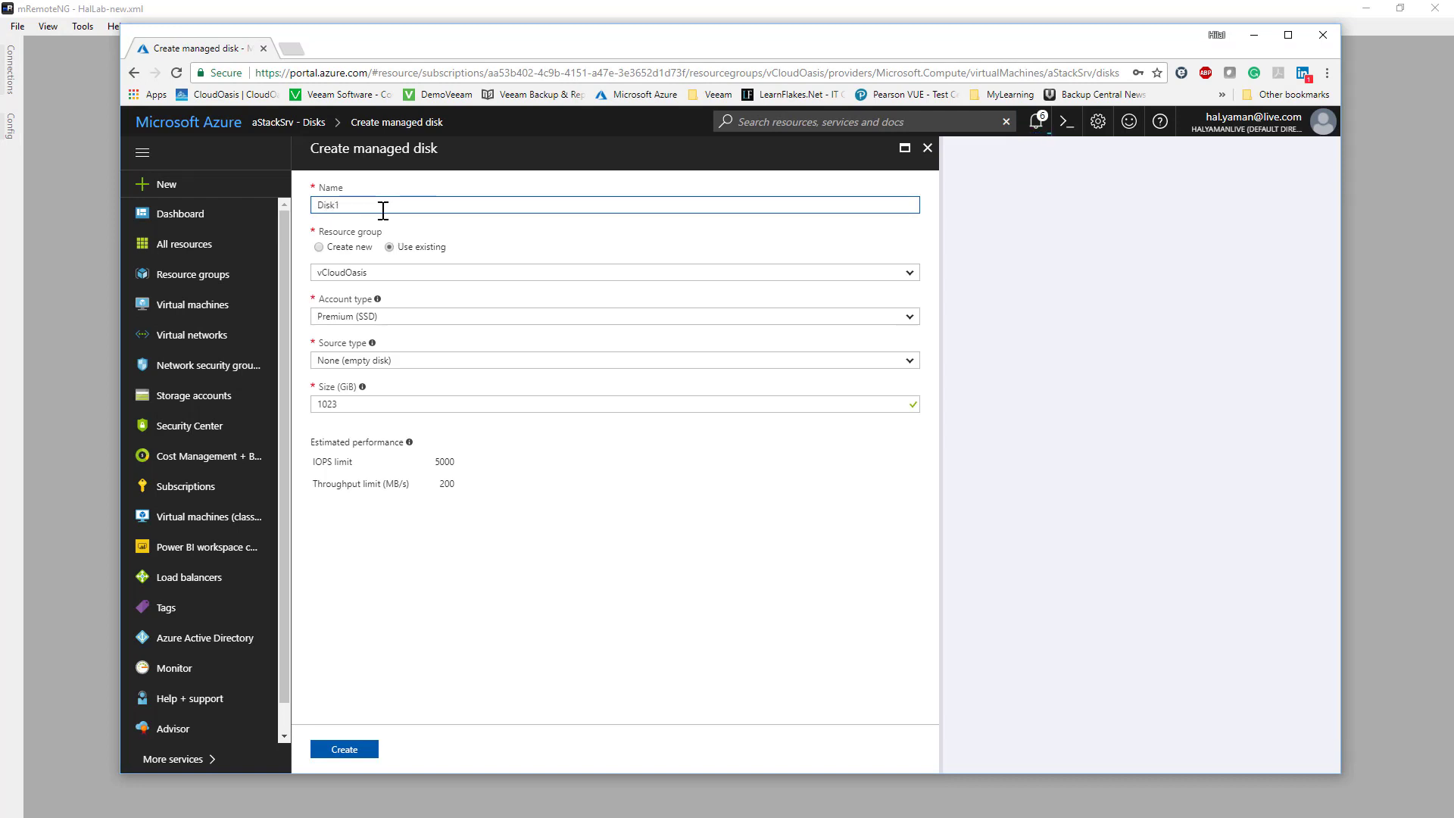
pyautogui.moveTo(383, 211); pyautogui.dragTo(307, 199)
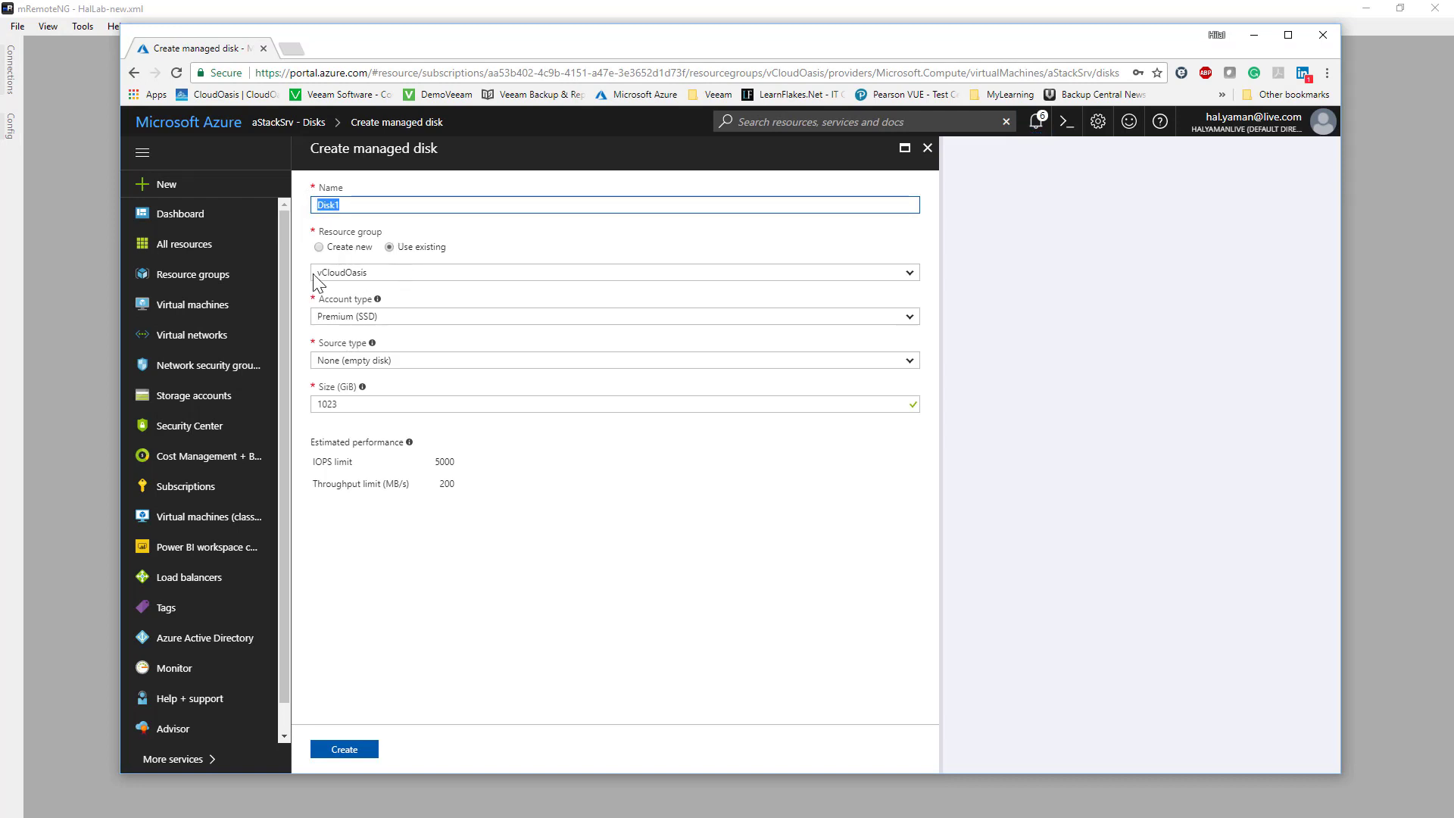
pyautogui.doubleClick(347, 410)
pyautogui.write('600')
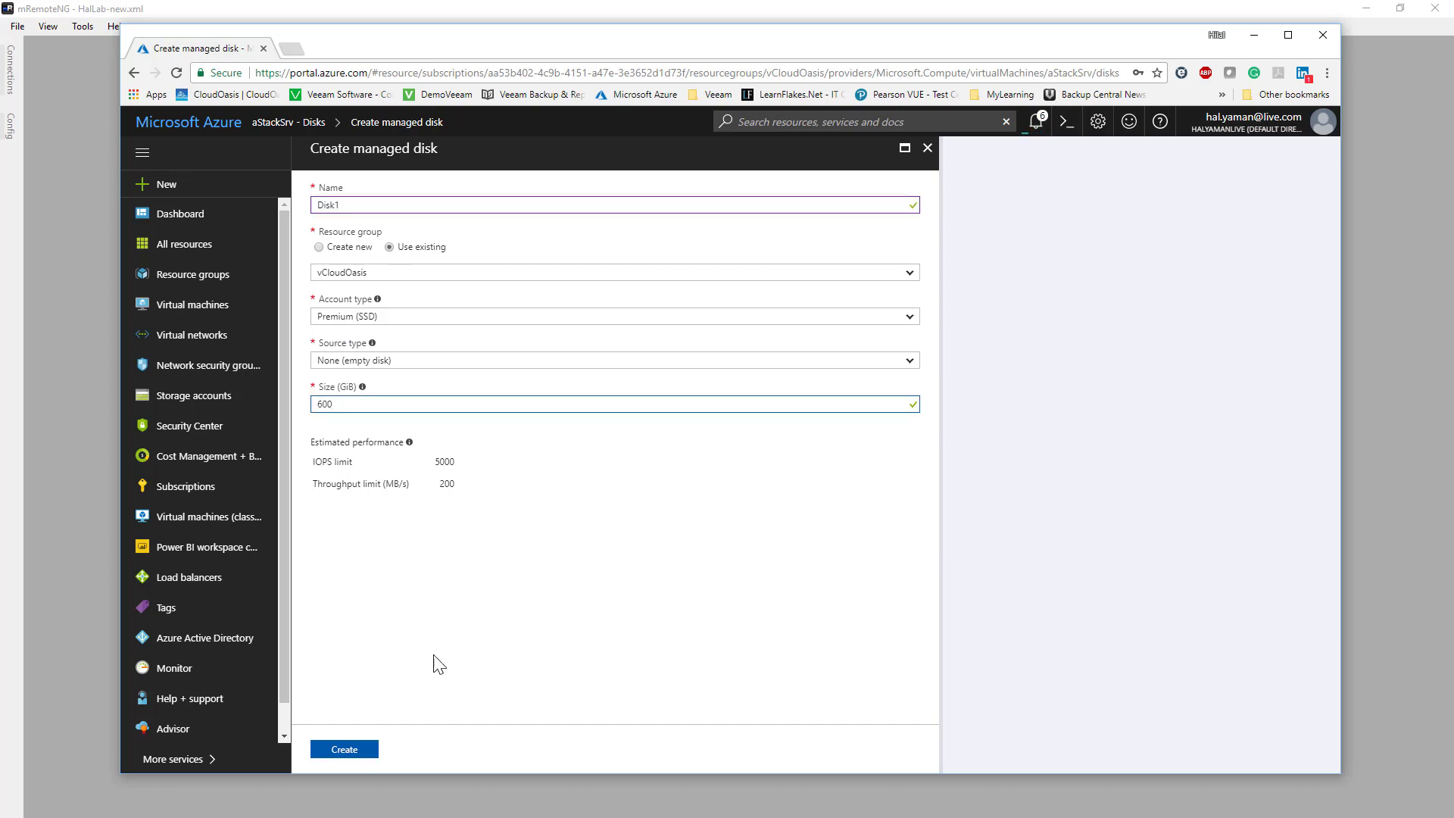
pyautogui.click(345, 749)
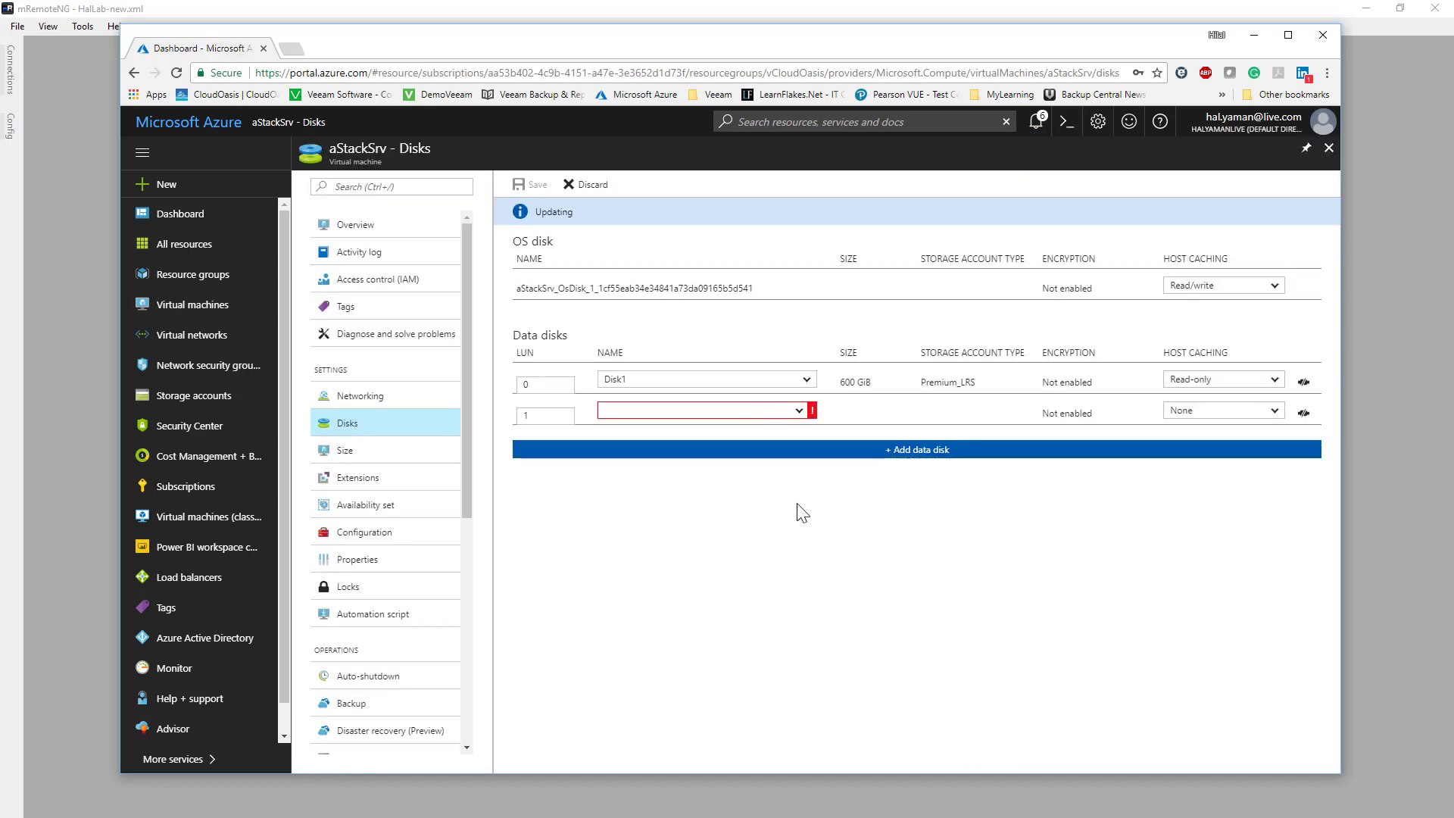
# - Create an empty managed disk named Disk2 with a size of 600 GiB for the second data disk
pyautogui.click(799, 410)
pyautogui.click(688, 427)
pyautogui.press('BackSpace')
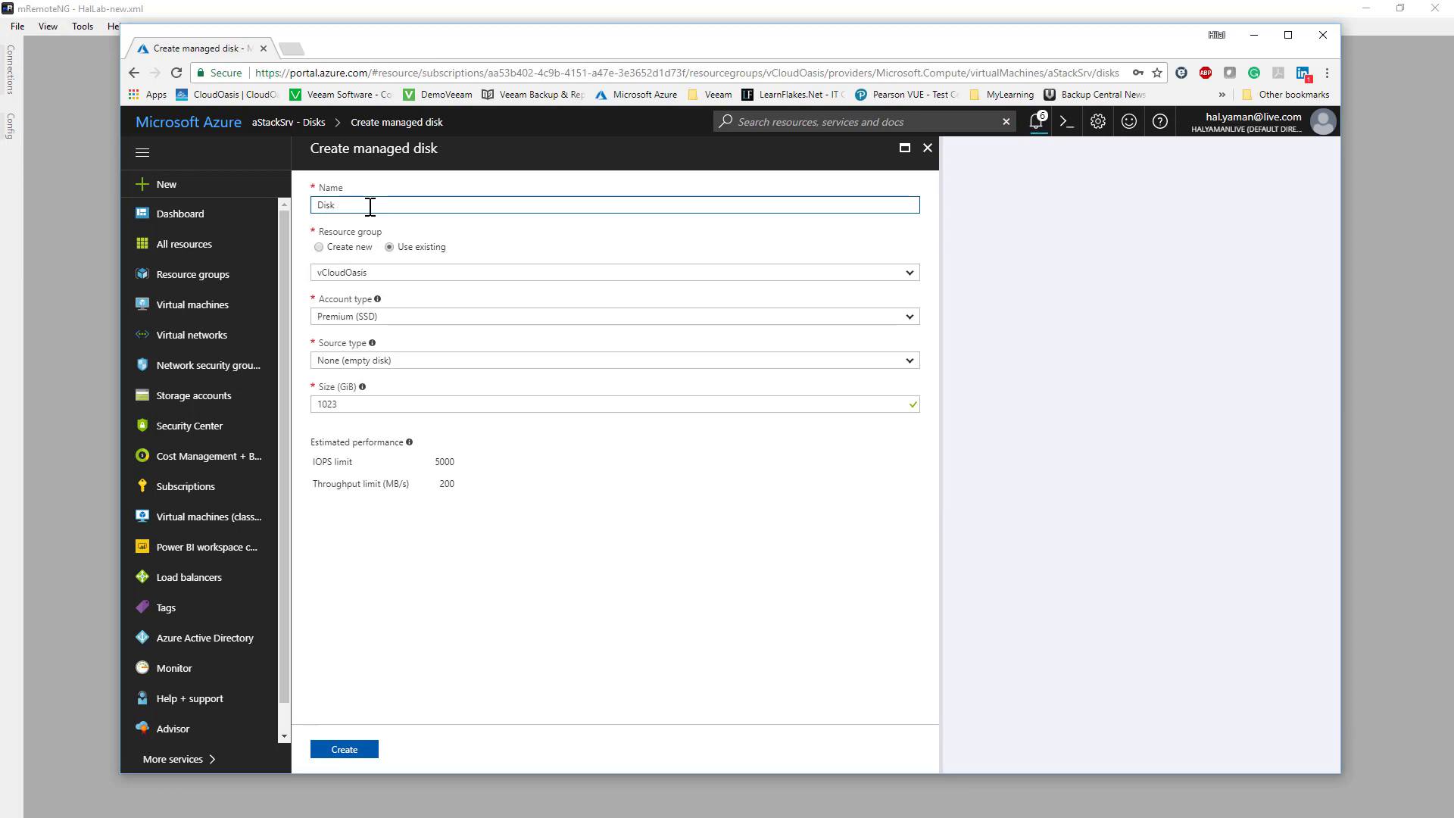
pyautogui.write('2')
pyautogui.doubleClick(362, 407)
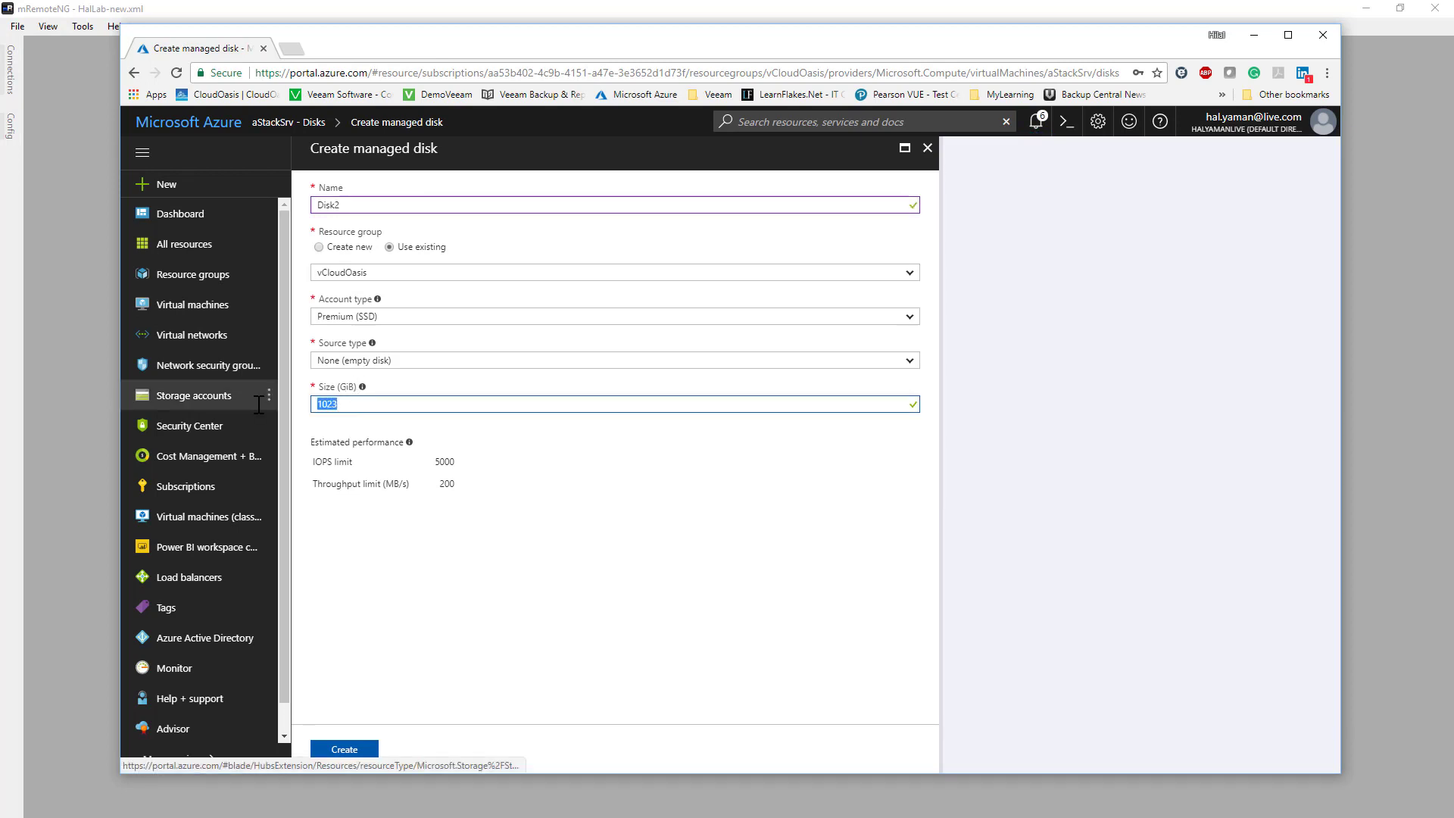
pyautogui.write('600')
pyautogui.press('Return')
# - Add a third data disk by creating an empty managed disk named Disk3 with a size of 600 GiB
pyautogui.click(911, 466)
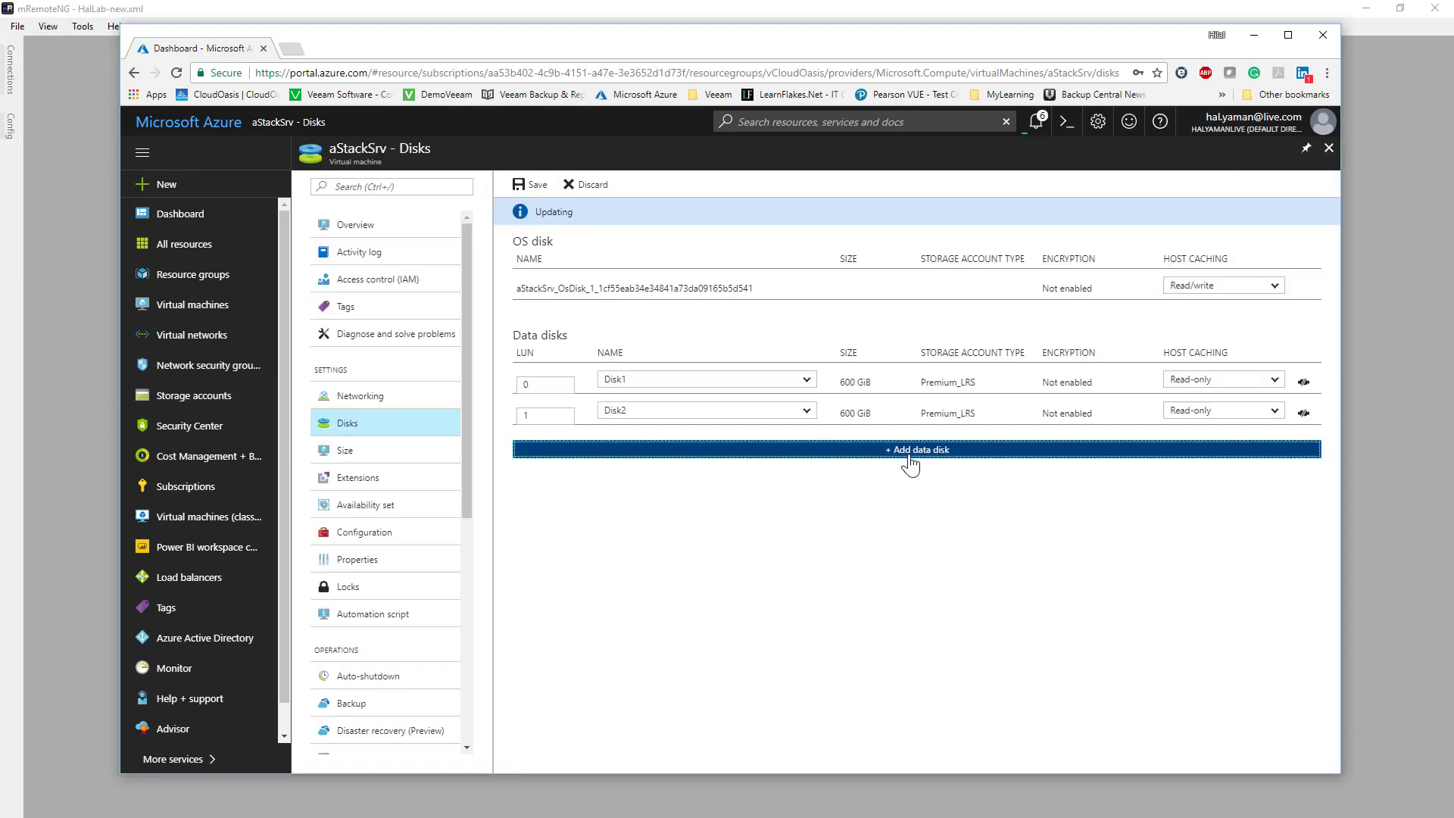
pyautogui.click(736, 446)
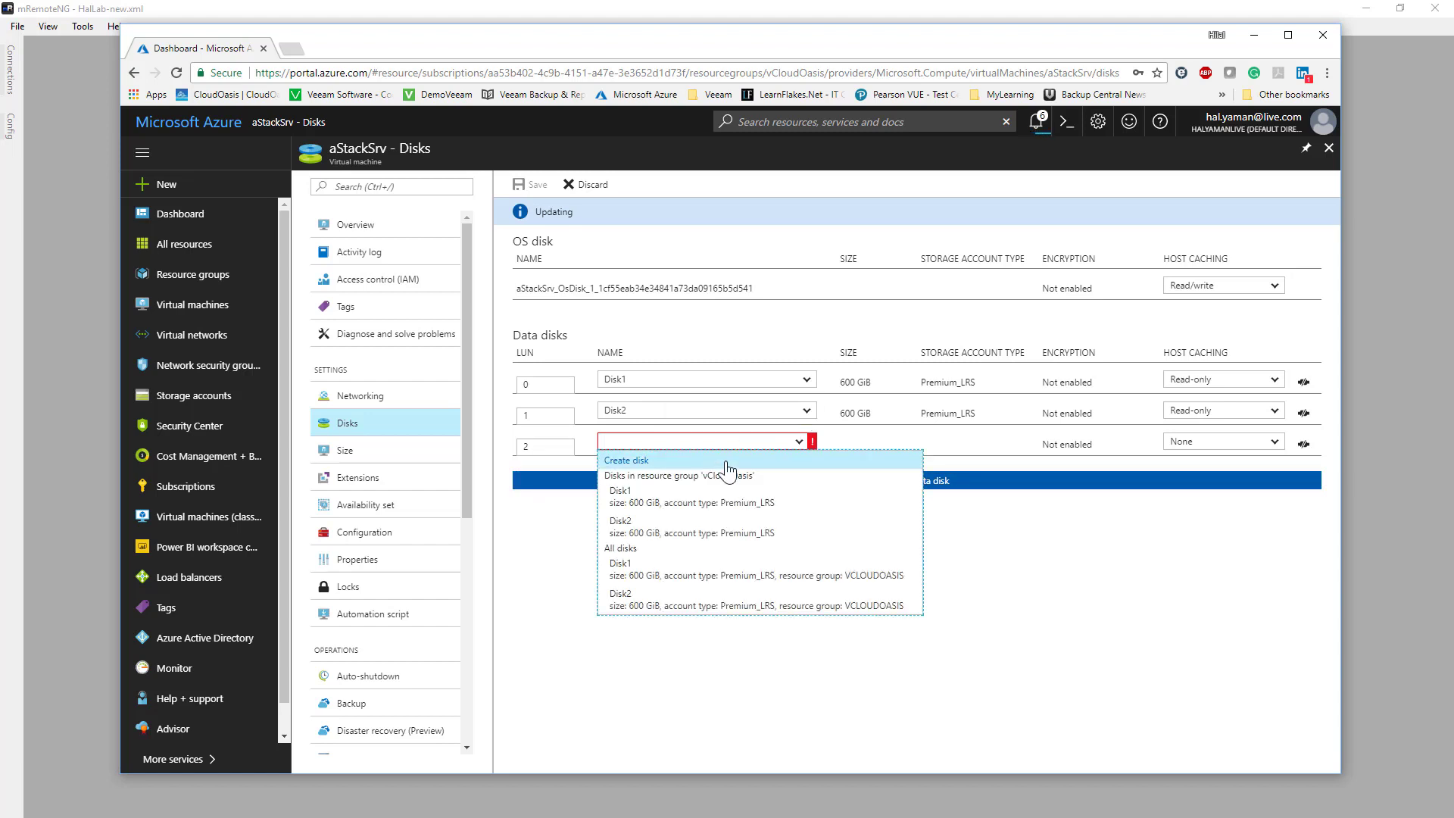
pyautogui.click(627, 460)
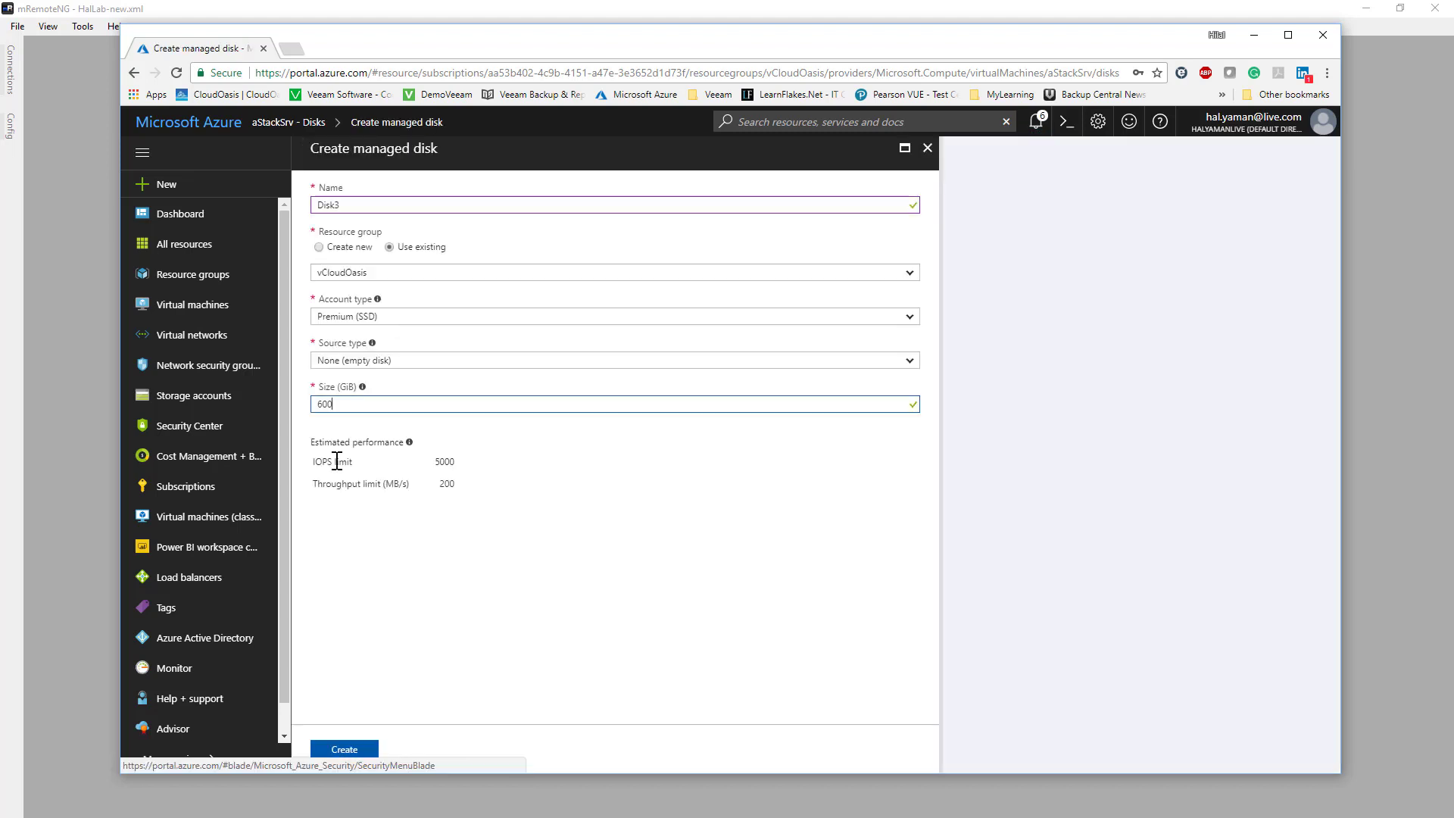
pyautogui.click(349, 748)
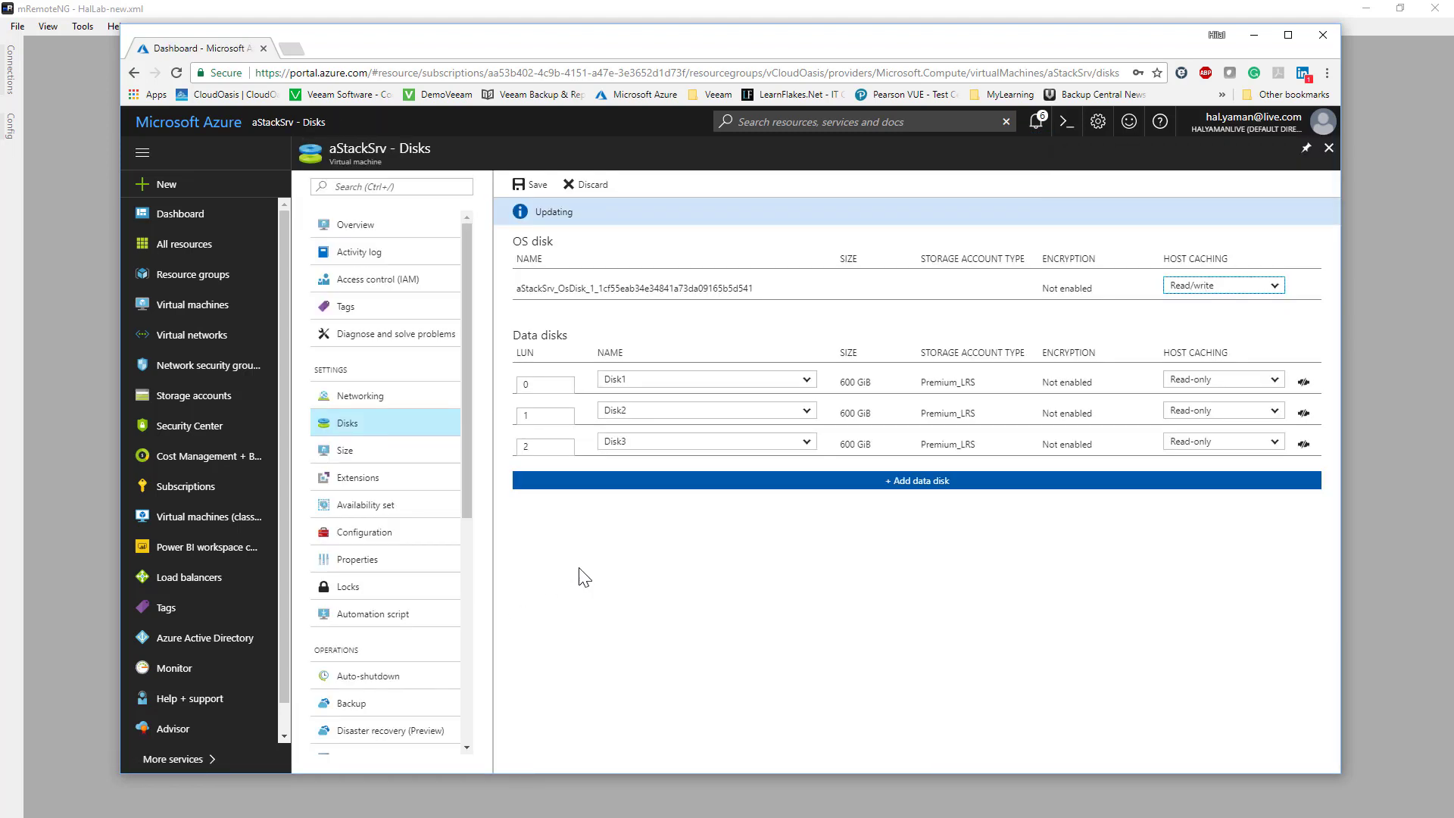
# - Set host caching to Read/write for Disk1, Disk2 and Disk3, and save the disk configuration
pyautogui.click(1277, 384)
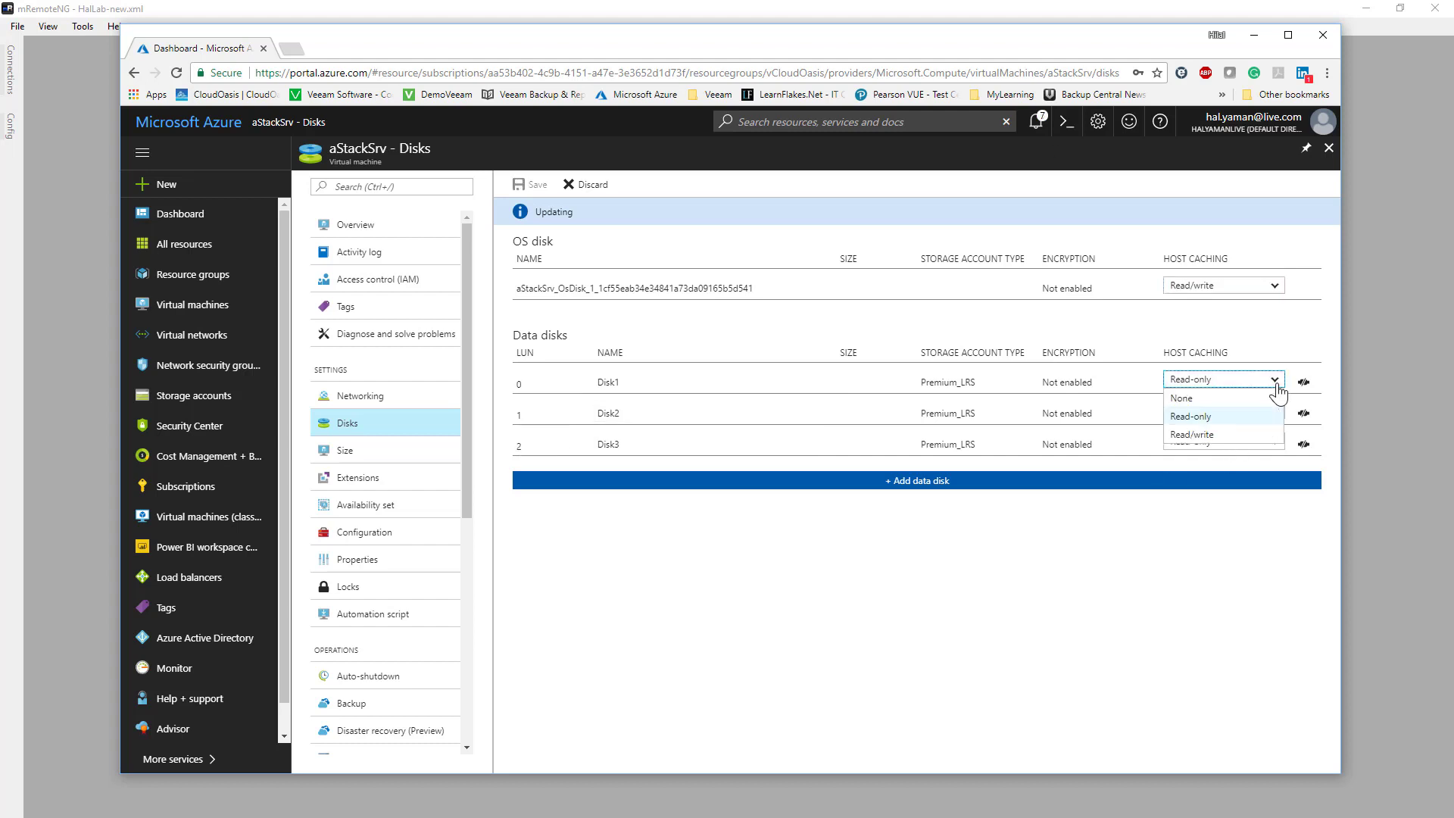
pyautogui.click(1234, 434)
pyautogui.click(1258, 410)
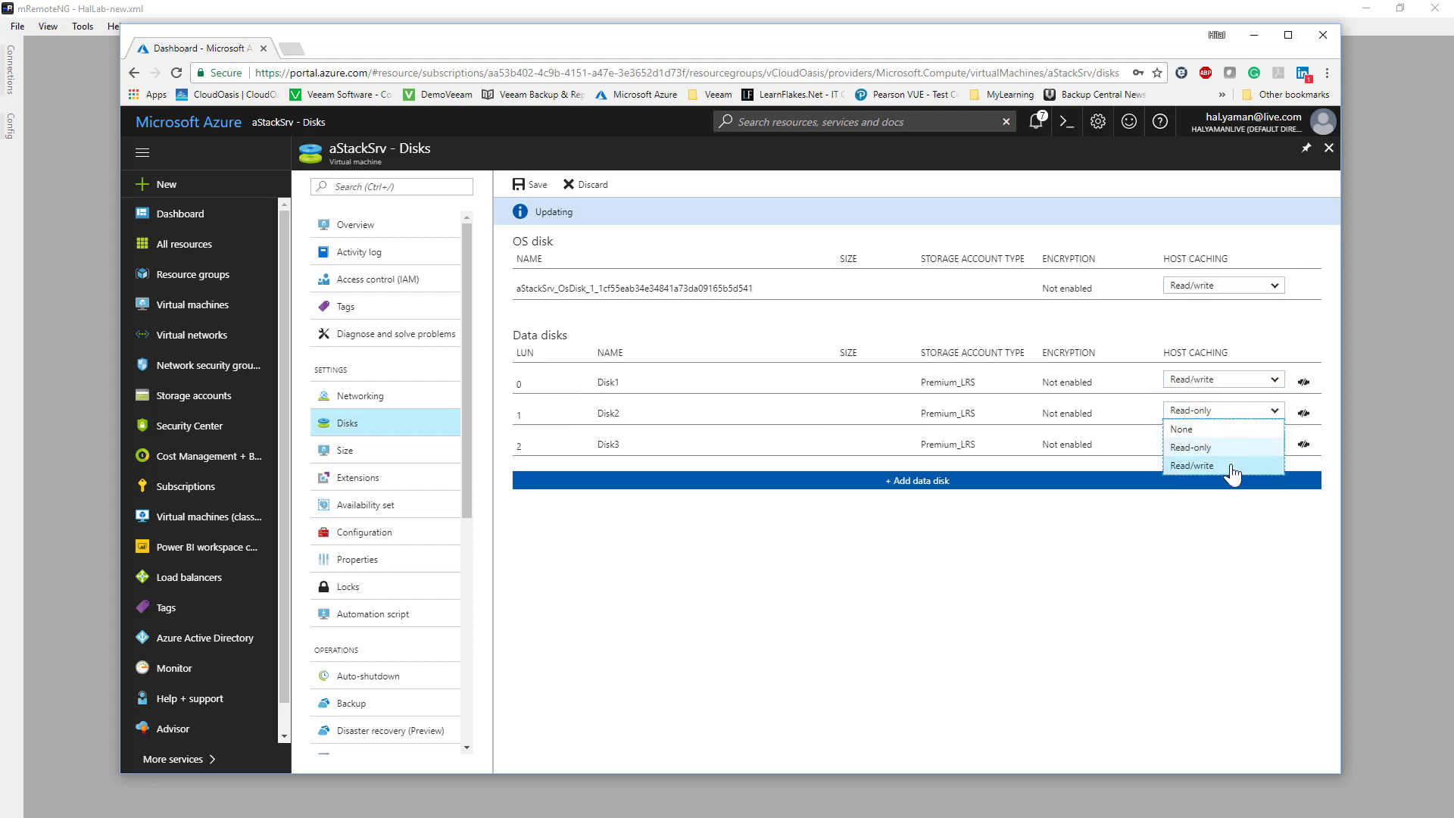
pyautogui.click(1227, 466)
pyautogui.click(1242, 443)
pyautogui.click(1219, 497)
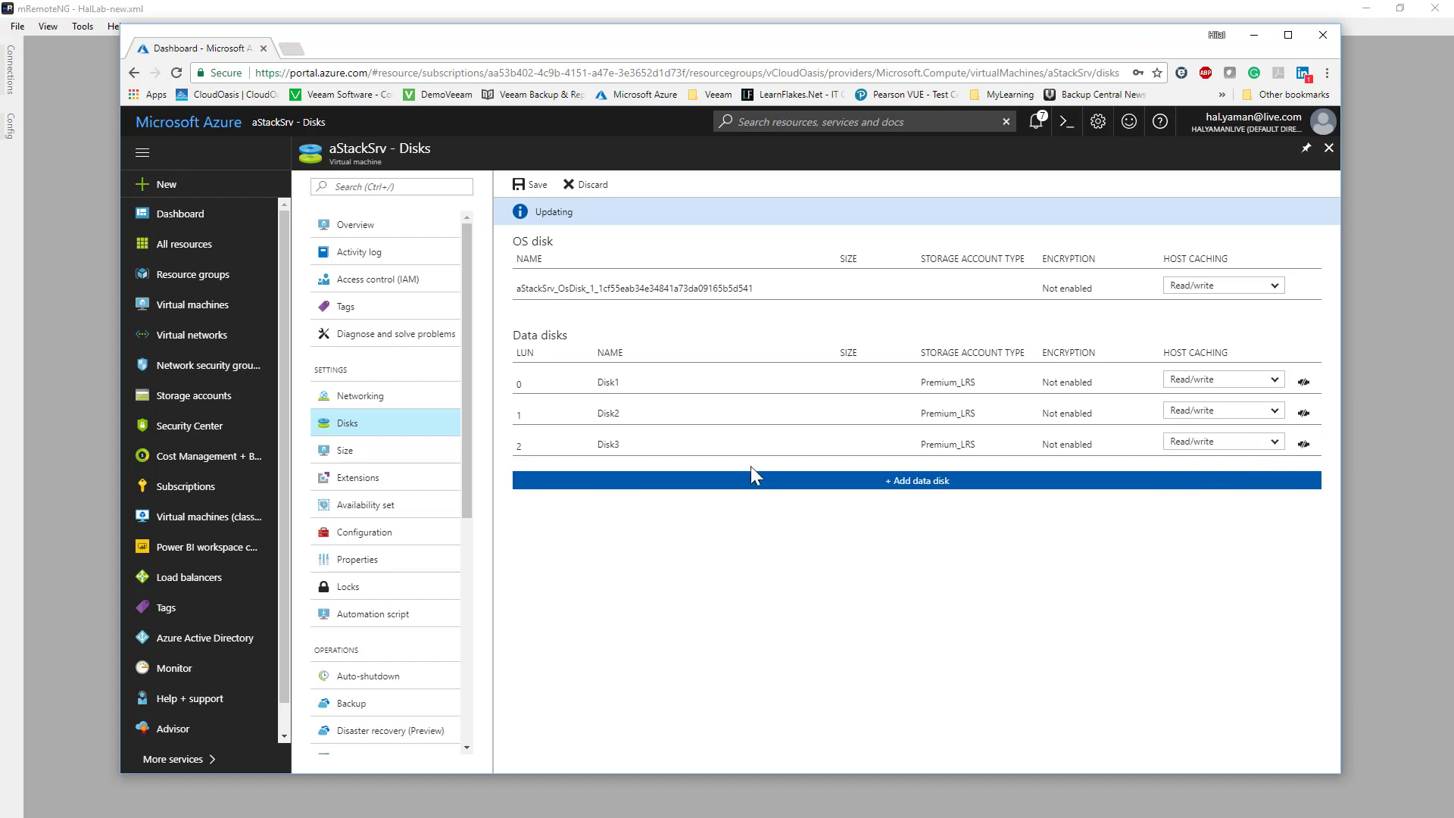
pyautogui.click(530, 184)
# - Resize the aStackSrv OS disk to 500 GiB, save the change, and start the virtual machine
pyautogui.click(637, 288)
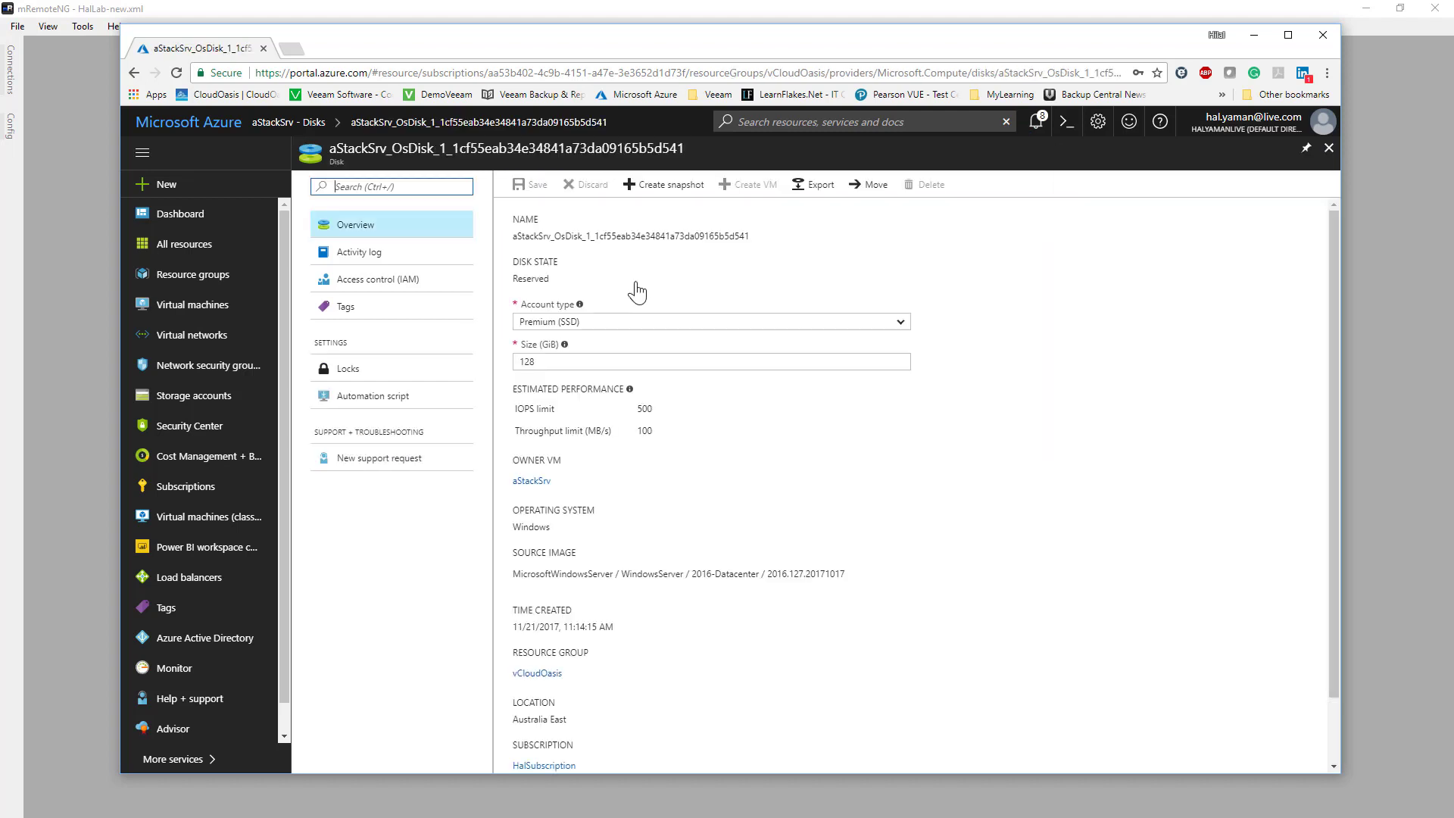
pyautogui.moveTo(585, 360); pyautogui.dragTo(497, 363)
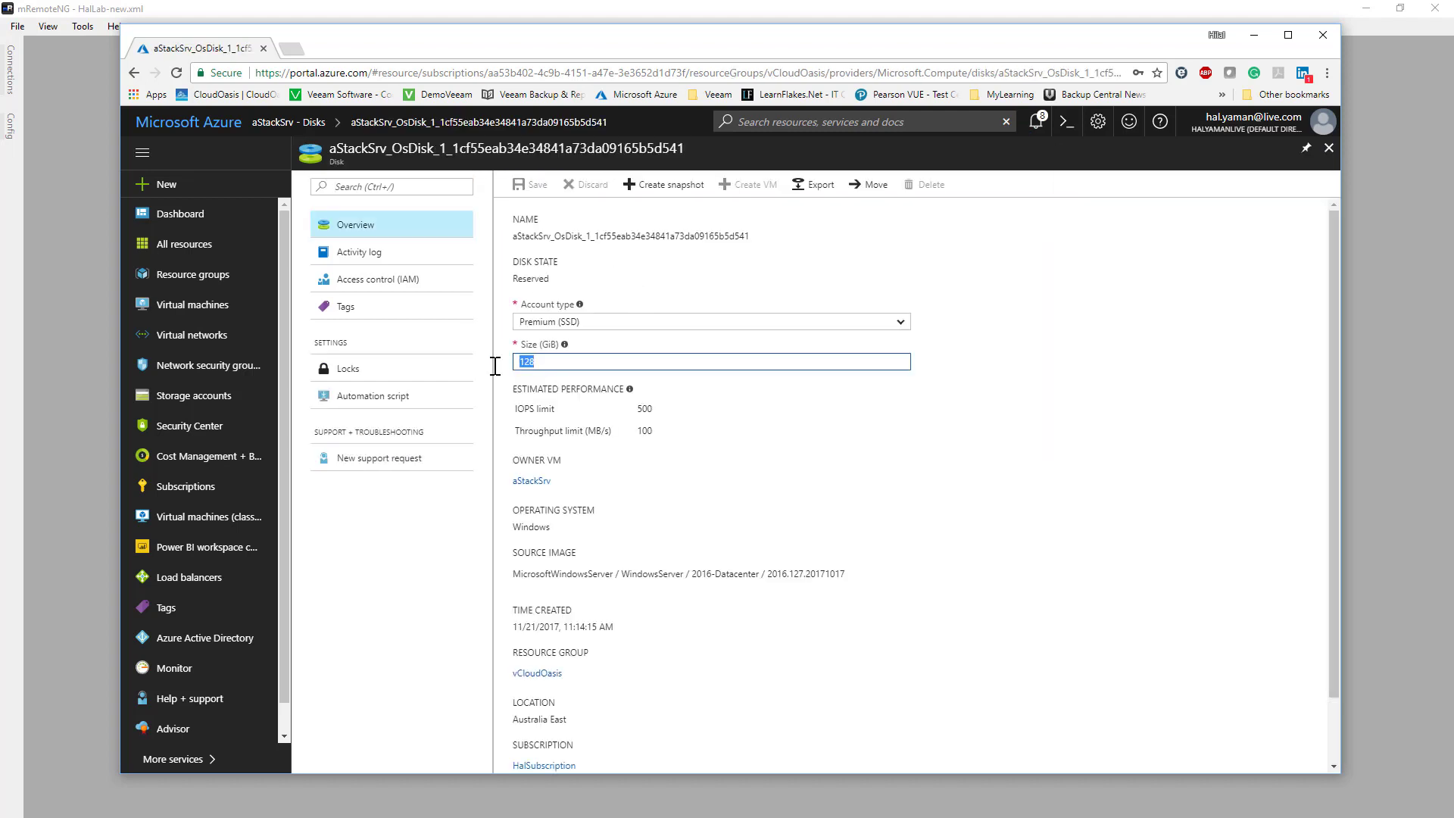
pyautogui.write('500')
pyautogui.click(538, 190)
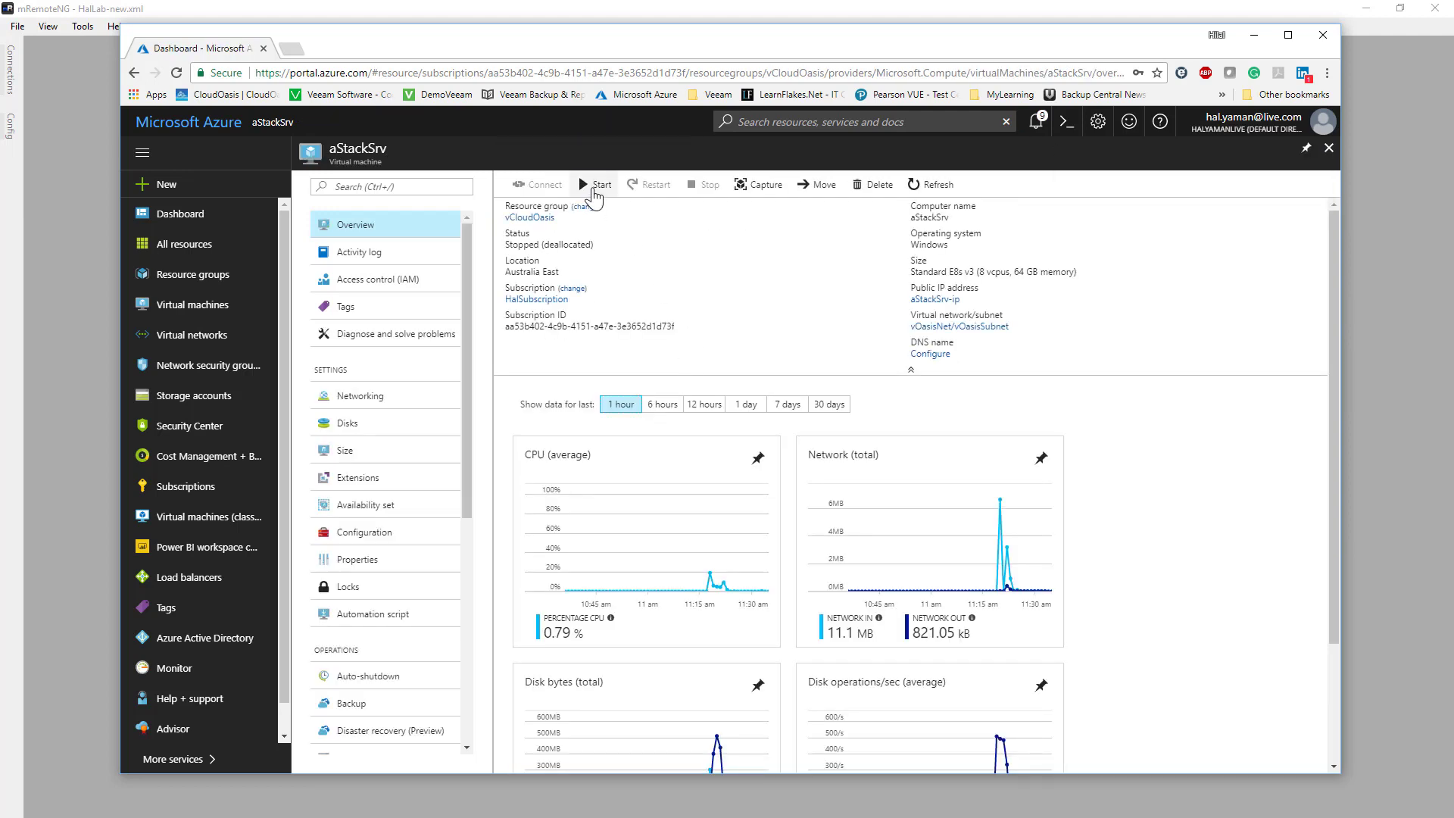
pyautogui.click(594, 191)
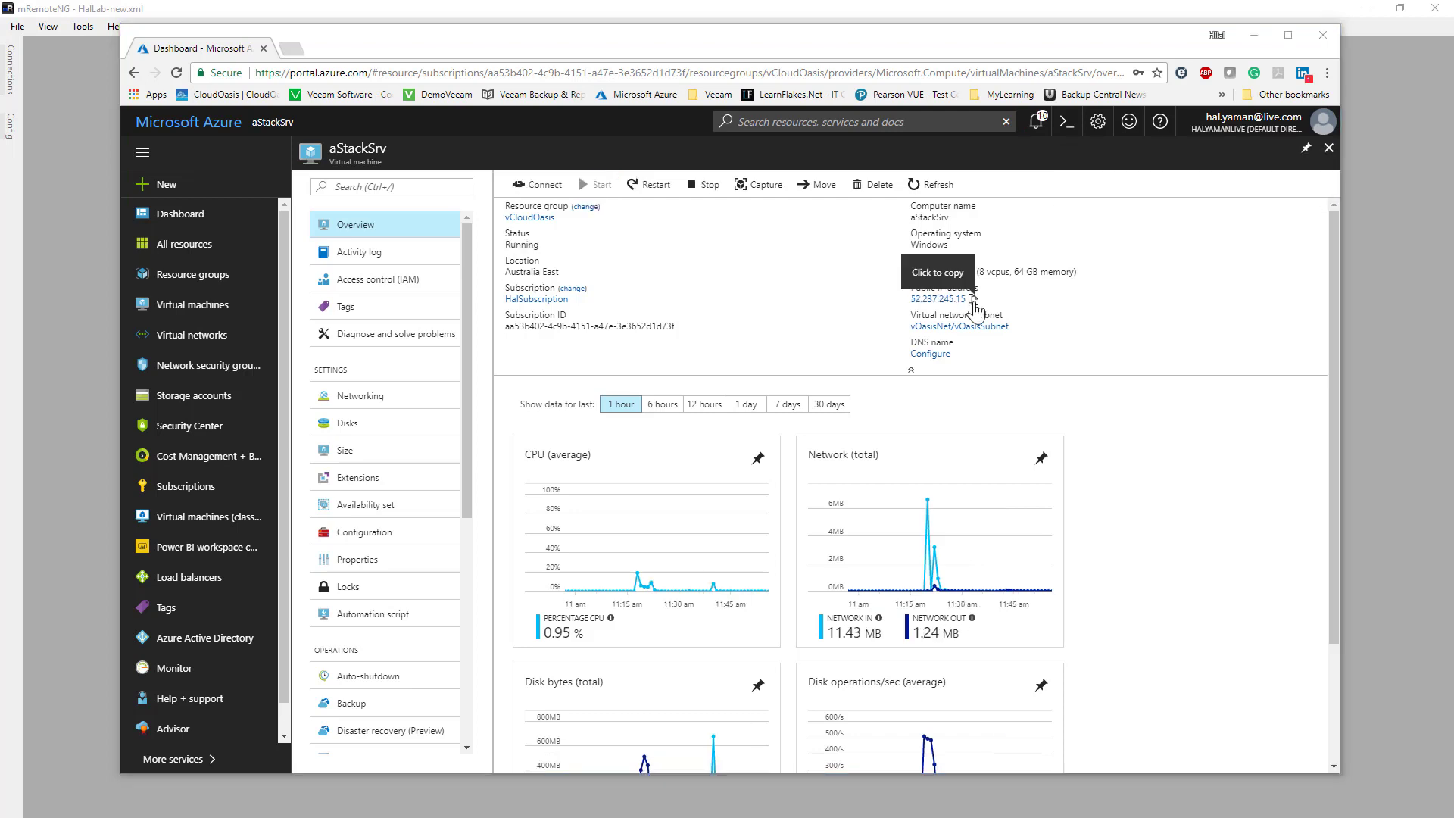